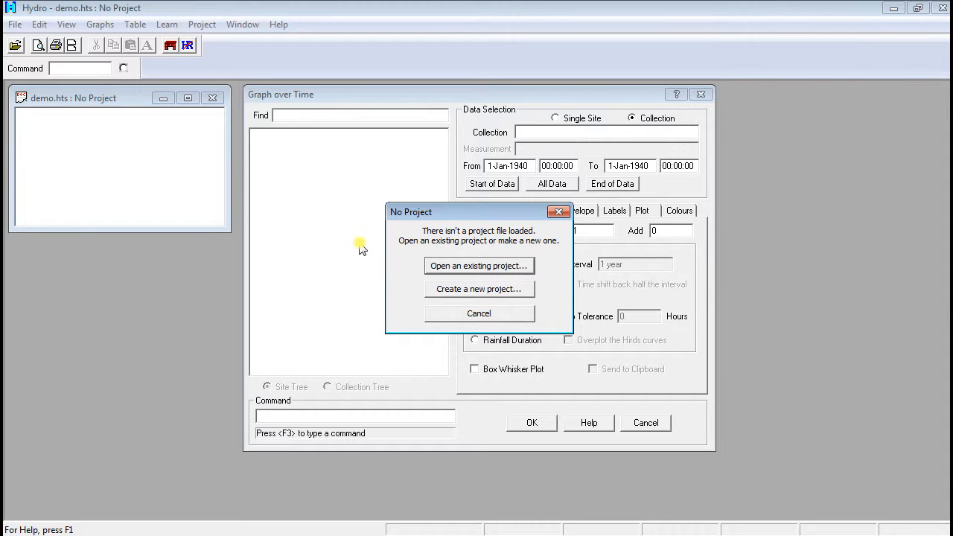
Open the existing project file DemoProjectFile.hpr from the Hilltop folder
{"action": "left_click", "coordinate": [477, 270]}
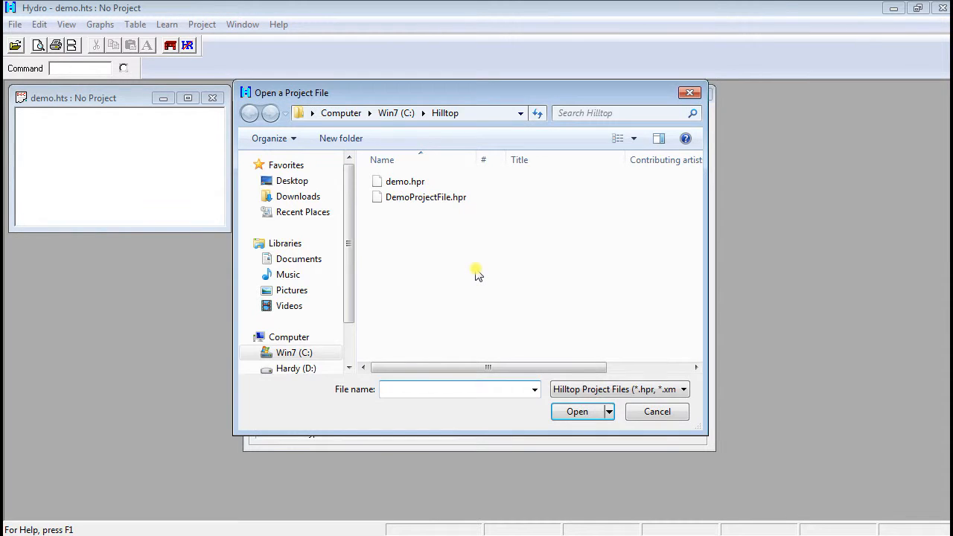
{"action": "left_click", "coordinate": [444, 198]}
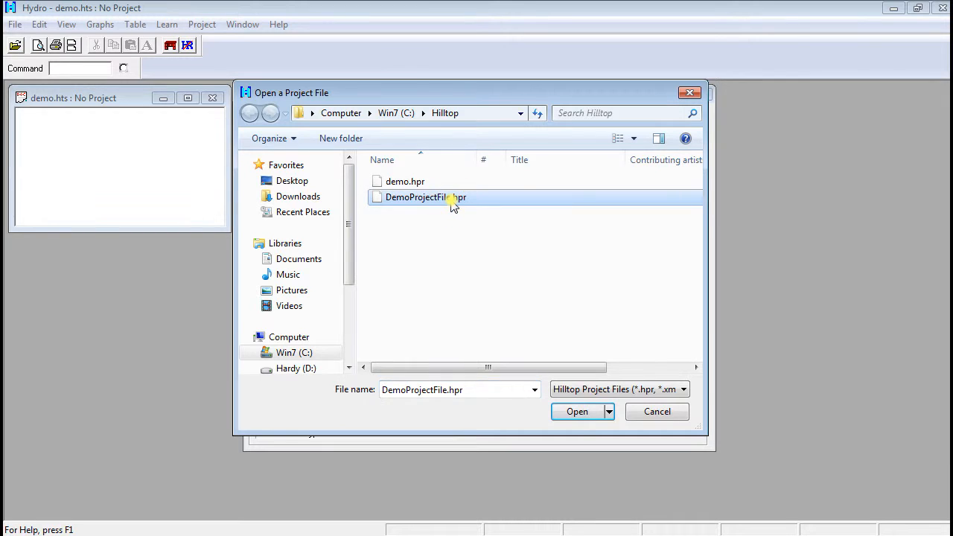
{"action": "left_click", "coordinate": [575, 412]}
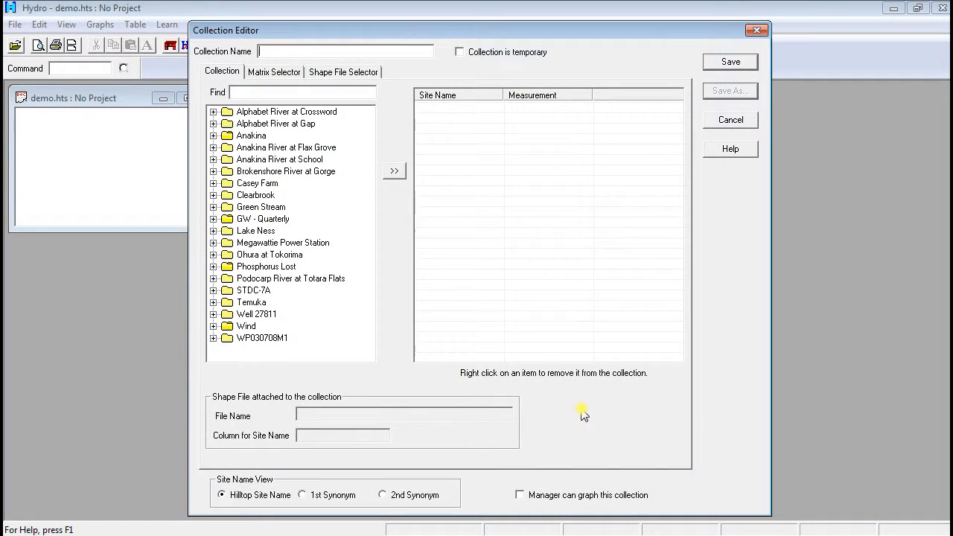
Name the new collection Stage and add the Stage measurement of Anakina River at Duntroon to it
{"action": "type", "text": "Stage"}
{"action": "left_click", "coordinate": [213, 136]}
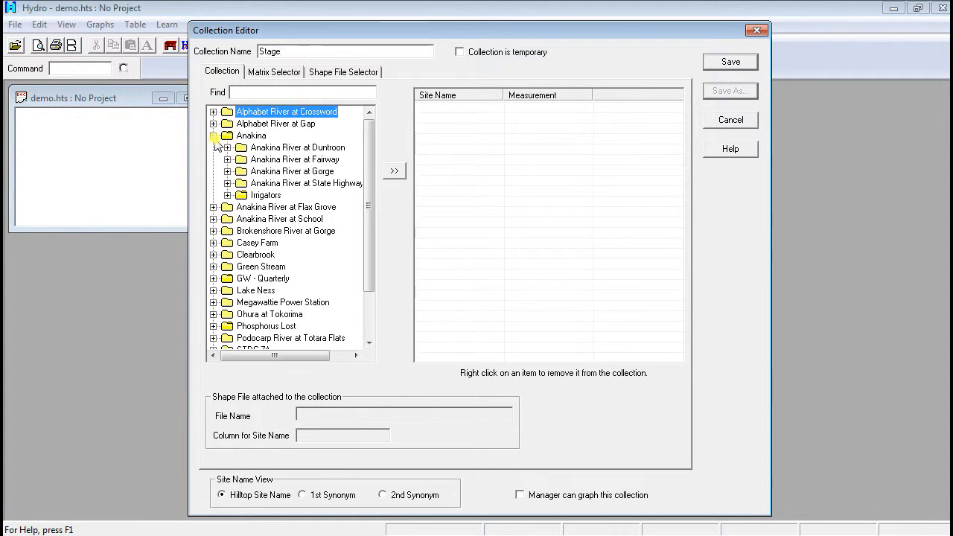
{"action": "left_click", "coordinate": [228, 147]}
{"action": "left_click", "coordinate": [275, 195]}
{"action": "left_click", "coordinate": [394, 170]}
Add the Stage measurements of Anakina River at Gorge and Anakina River at State Highway Bridge to the collection
{"action": "scroll", "coordinate": [394, 171], "scroll_direction": "down", "scroll_amount": 4}
{"action": "left_click", "coordinate": [227, 231]}
{"action": "left_click", "coordinate": [275, 255]}
{"action": "left_click", "coordinate": [394, 171]}
{"action": "left_click", "coordinate": [227, 314]}
{"action": "left_click", "coordinate": [275, 302]}
{"action": "left_click", "coordinate": [394, 170]}
Place the State Highway Bridge Flow measurement at the top of the collection and remove it from the list
{"action": "left_click", "coordinate": [273, 314]}
{"action": "left_click", "coordinate": [394, 171]}
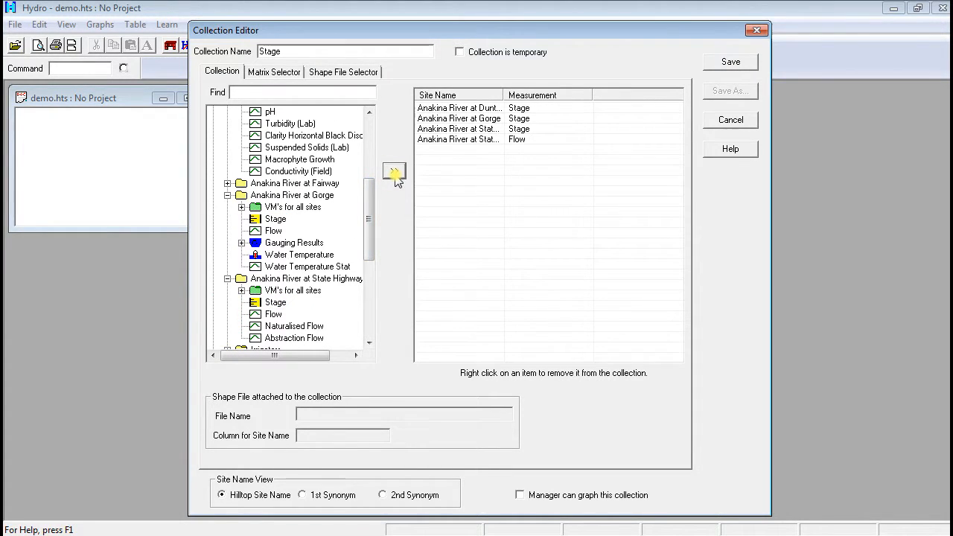
{"action": "right_click", "coordinate": [483, 141]}
{"action": "left_click_drag", "start_coordinate": [482, 112], "coordinate": [482, 105]}
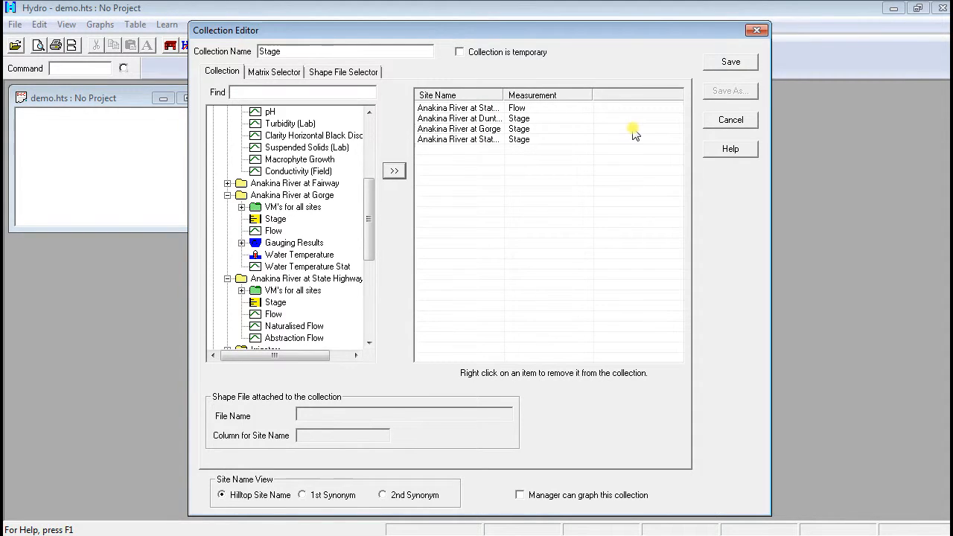
{"action": "right_click", "coordinate": [476, 110]}
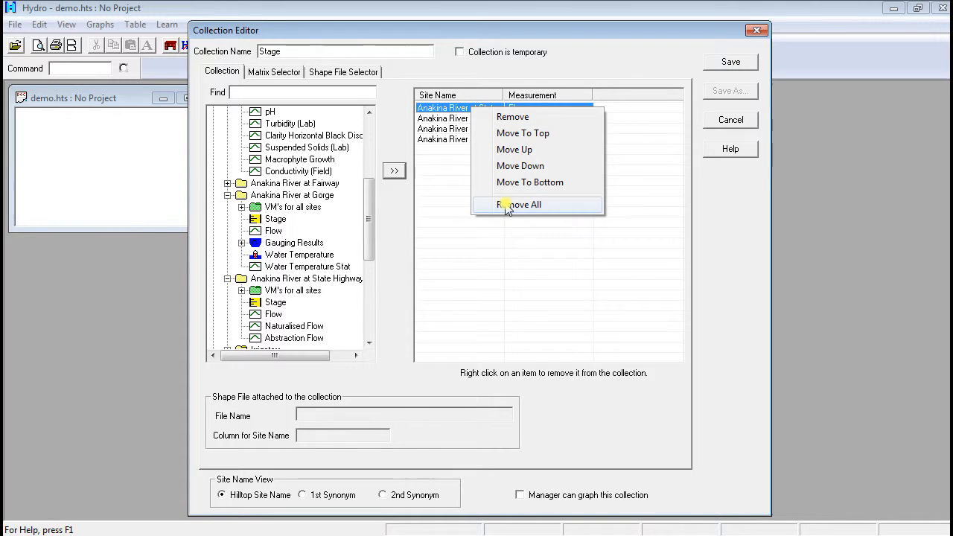
{"action": "left_click", "coordinate": [512, 117]}
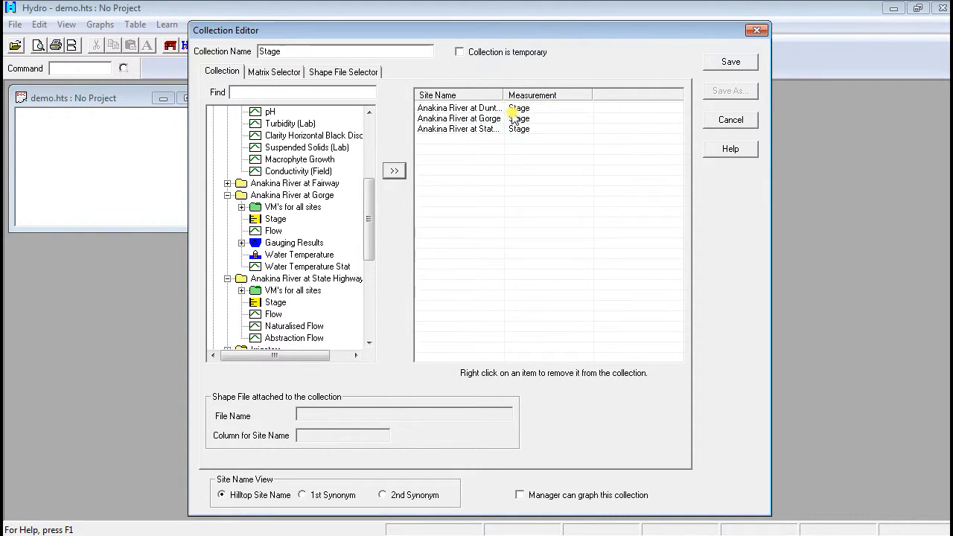
Save the Stage collection without marking it as temporary
{"action": "left_click", "coordinate": [459, 52]}
{"action": "left_click", "coordinate": [458, 51]}
{"action": "left_click", "coordinate": [728, 62]}
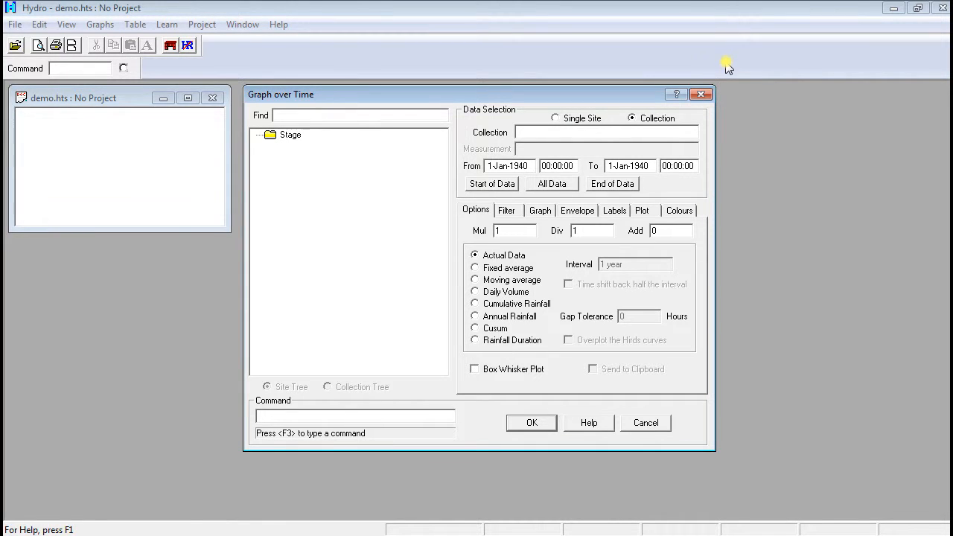
Graph the Stage collection over time using the full range of all data
{"action": "left_click", "coordinate": [272, 139]}
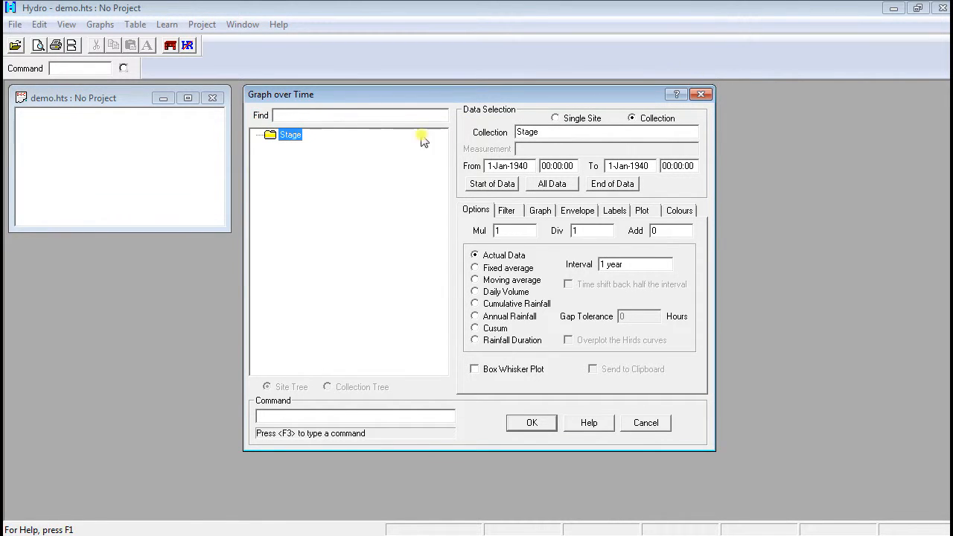
{"action": "left_click", "coordinate": [551, 184]}
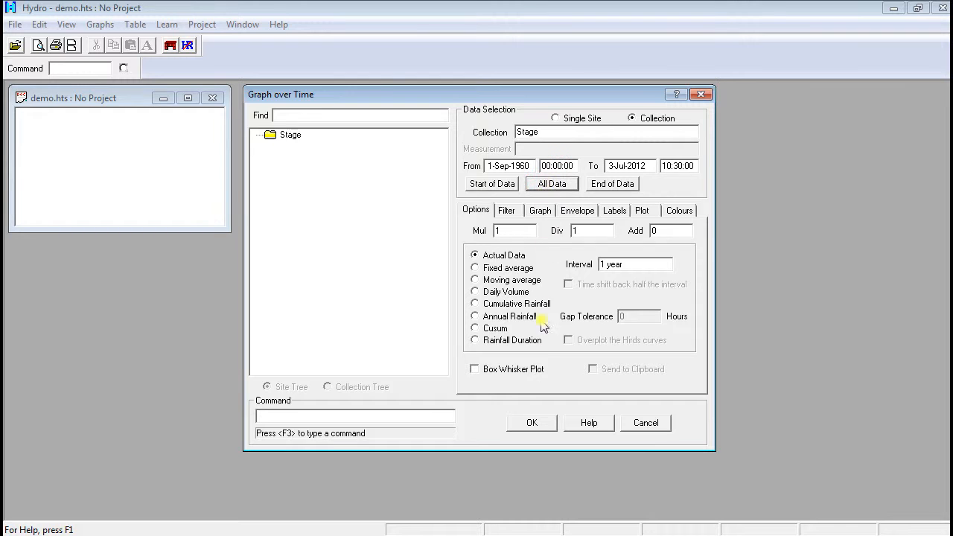
{"action": "left_click", "coordinate": [534, 422]}
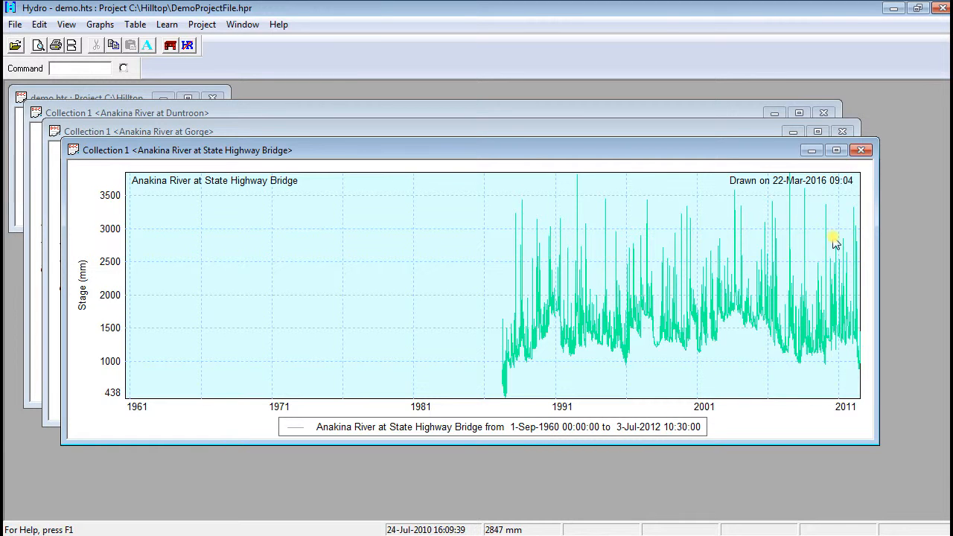
Close the Stage graph windows for Anakina River at State Highway Bridge, Gorge and Duntroon
{"action": "left_click", "coordinate": [861, 151]}
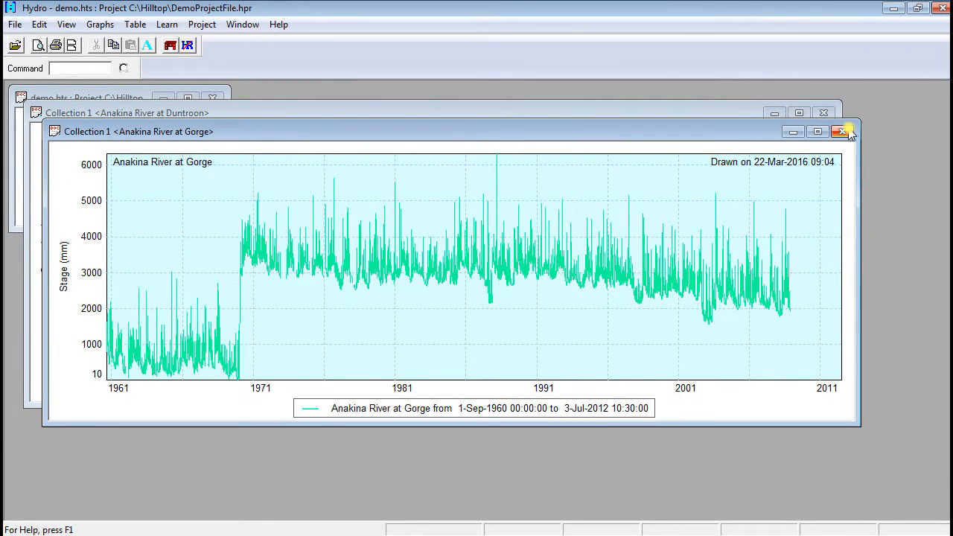
{"action": "left_click", "coordinate": [842, 132]}
{"action": "left_click", "coordinate": [829, 113]}
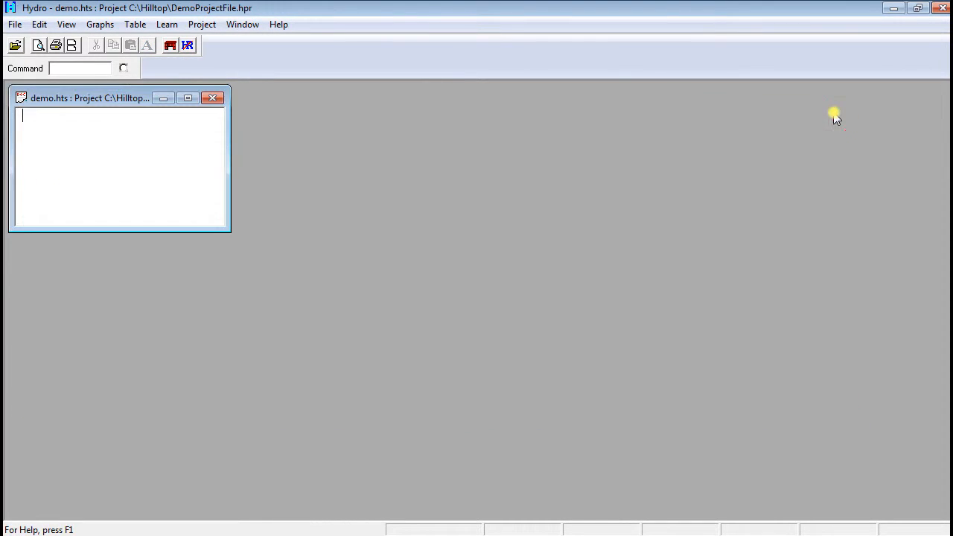
Graph the Stage collection over time with all sites in one window
{"action": "left_click", "coordinate": [100, 24]}
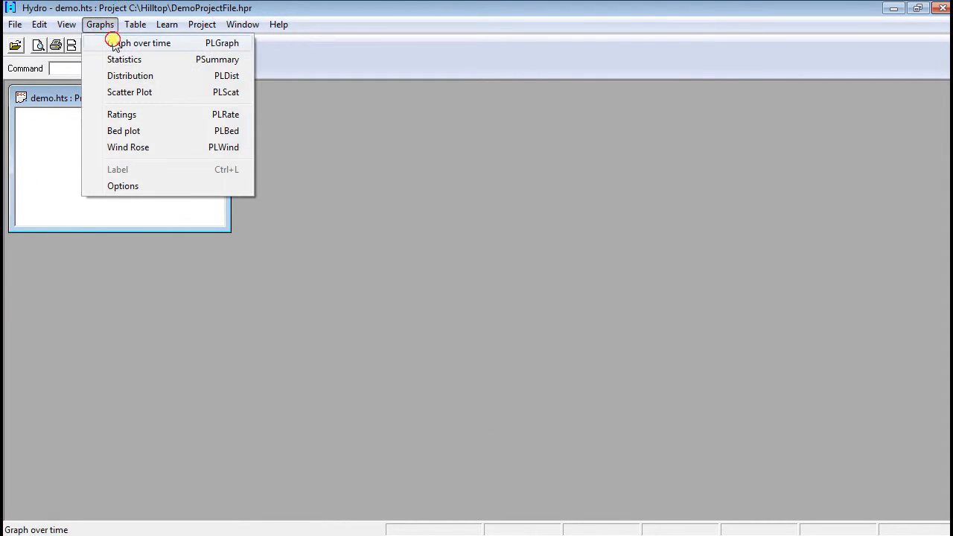
{"action": "left_click", "coordinate": [110, 40]}
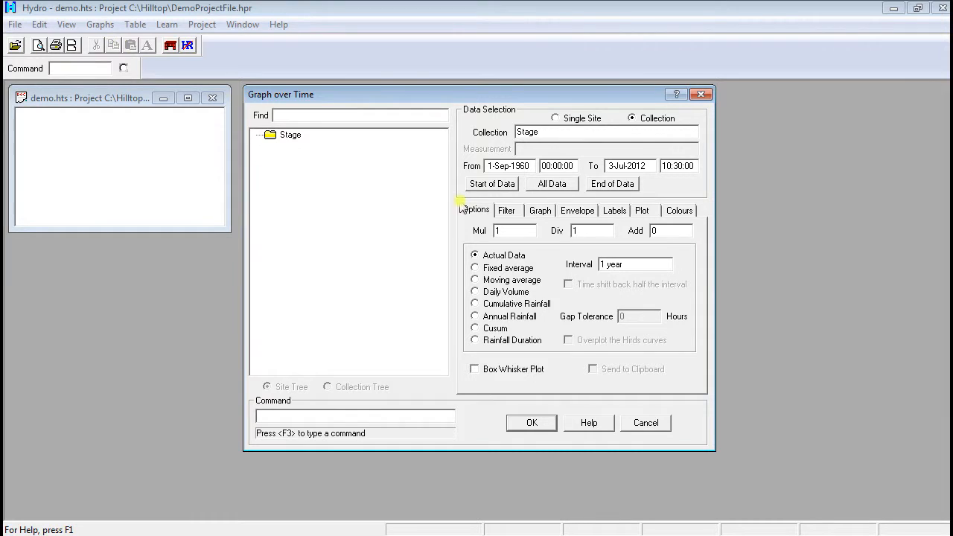
{"action": "left_click", "coordinate": [636, 212]}
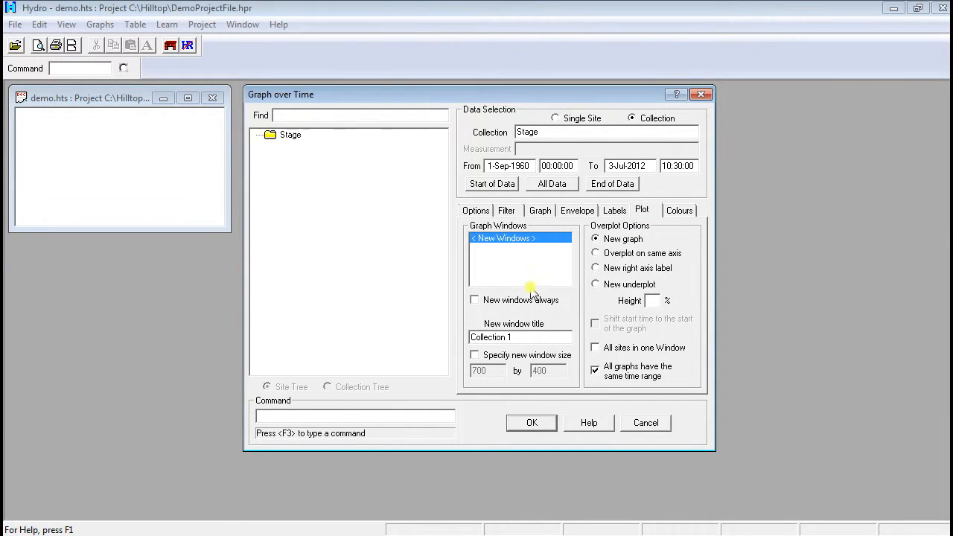
{"action": "left_click", "coordinate": [595, 347]}
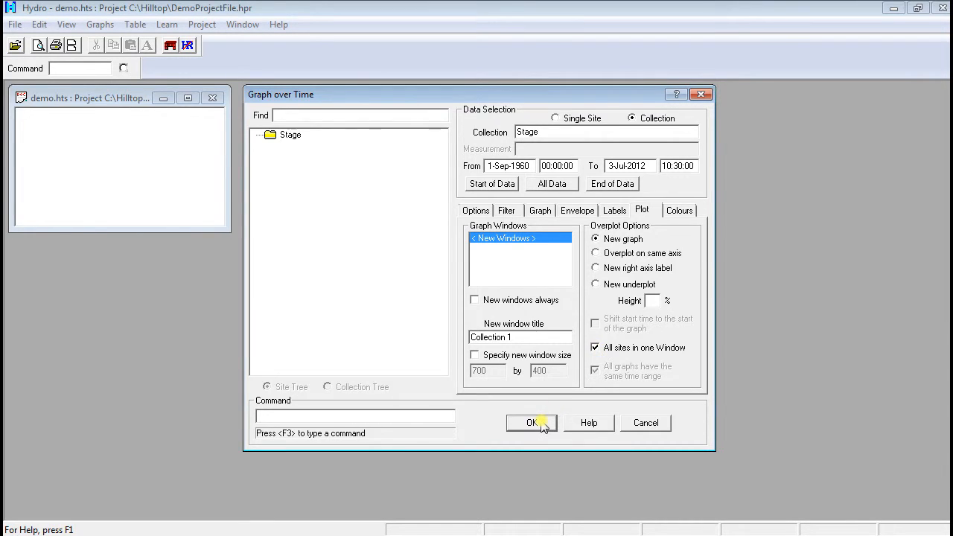
{"action": "left_click", "coordinate": [543, 422]}
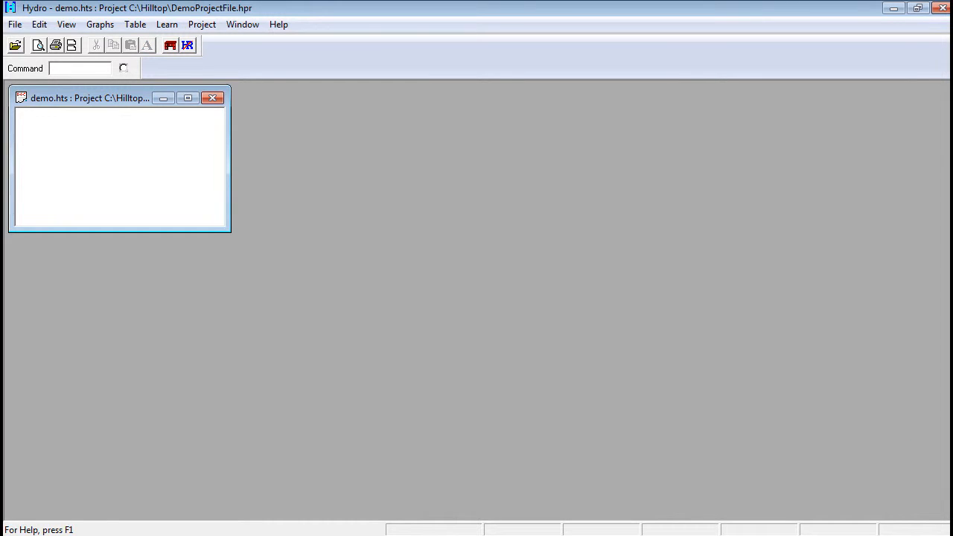
Graph the Flow collection over time as actual data
{"action": "left_click", "coordinate": [99, 25]}
{"action": "left_click", "coordinate": [138, 44]}
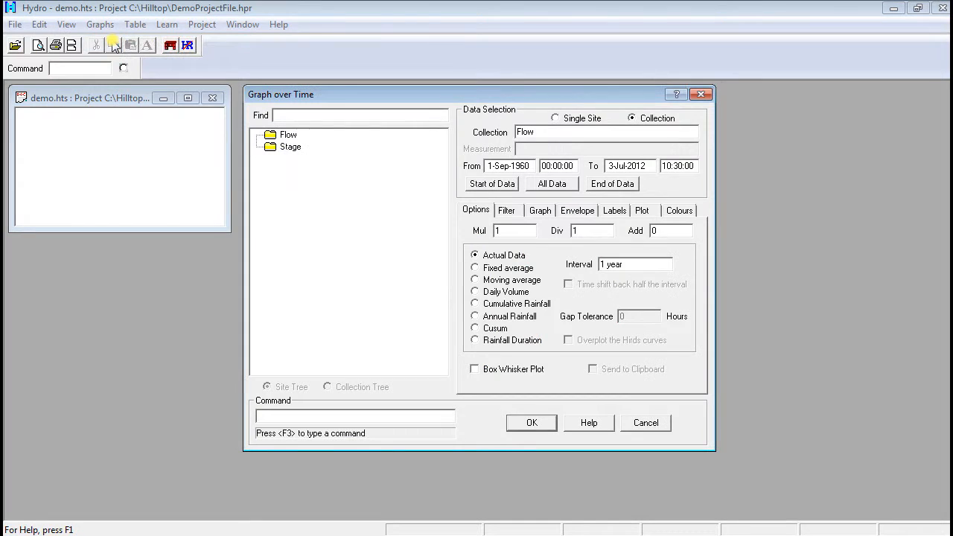
{"action": "left_click", "coordinate": [287, 135]}
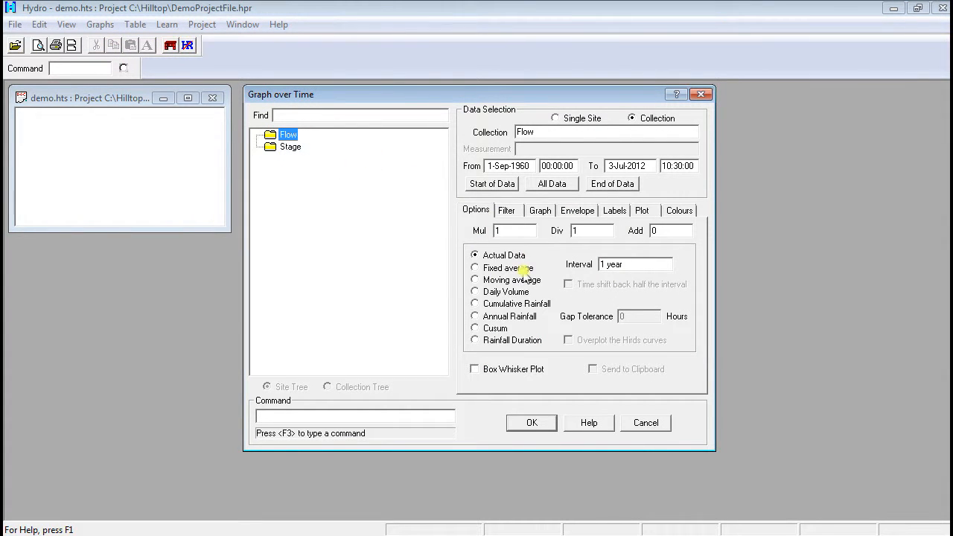
{"action": "left_click", "coordinate": [539, 424]}
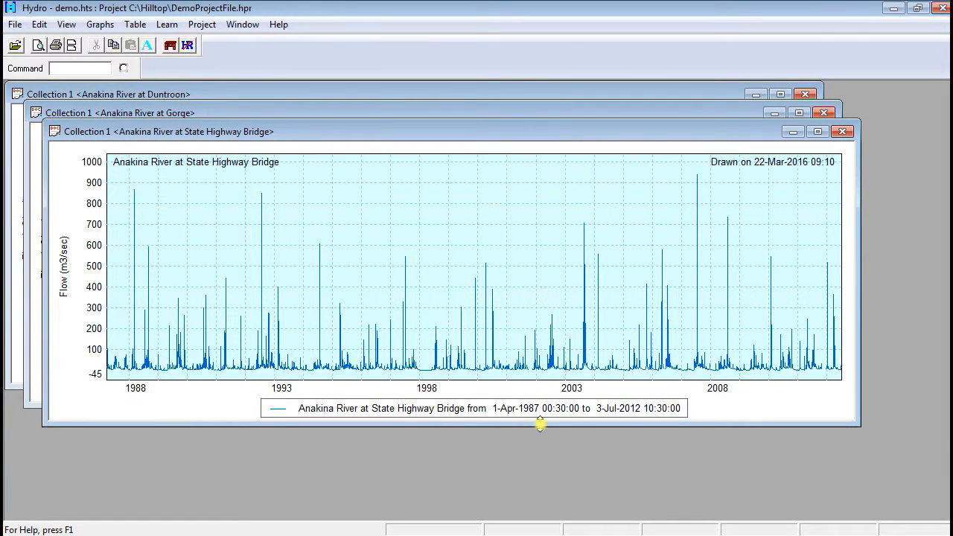
Overplot the Stage collection on the same axis in the existing Collection 1 flow graphs
{"action": "left_click", "coordinate": [98, 25]}
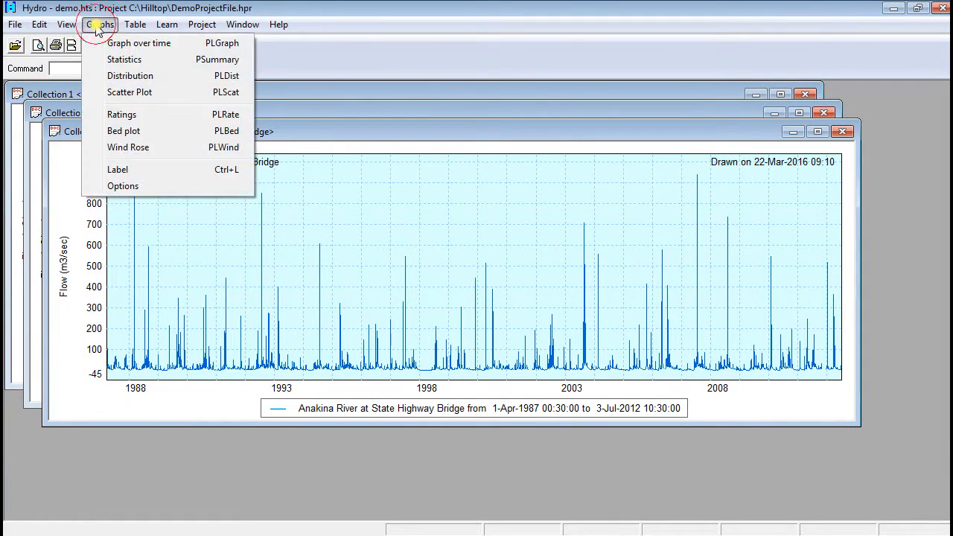
{"action": "left_click", "coordinate": [106, 45]}
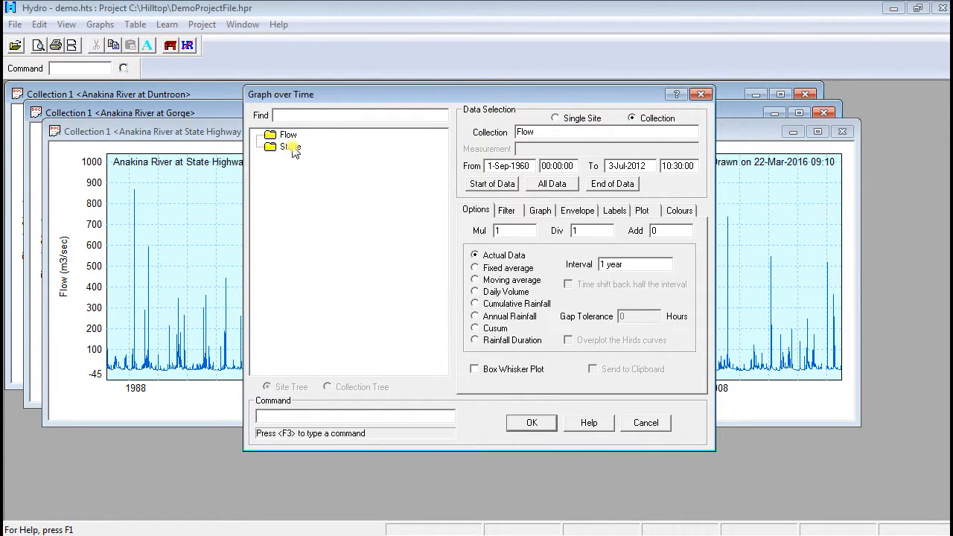
{"action": "left_click", "coordinate": [290, 147]}
{"action": "left_click", "coordinate": [641, 212]}
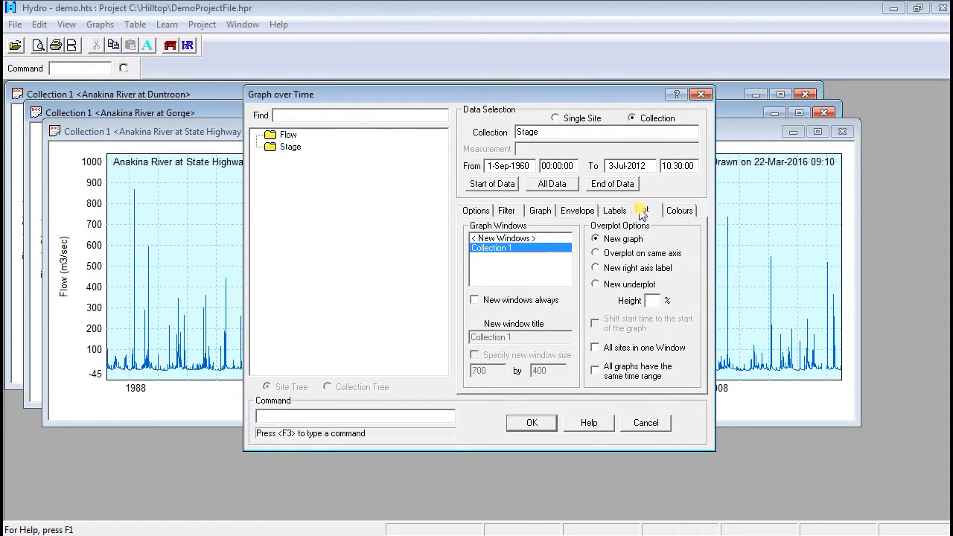
{"action": "left_click", "coordinate": [596, 253]}
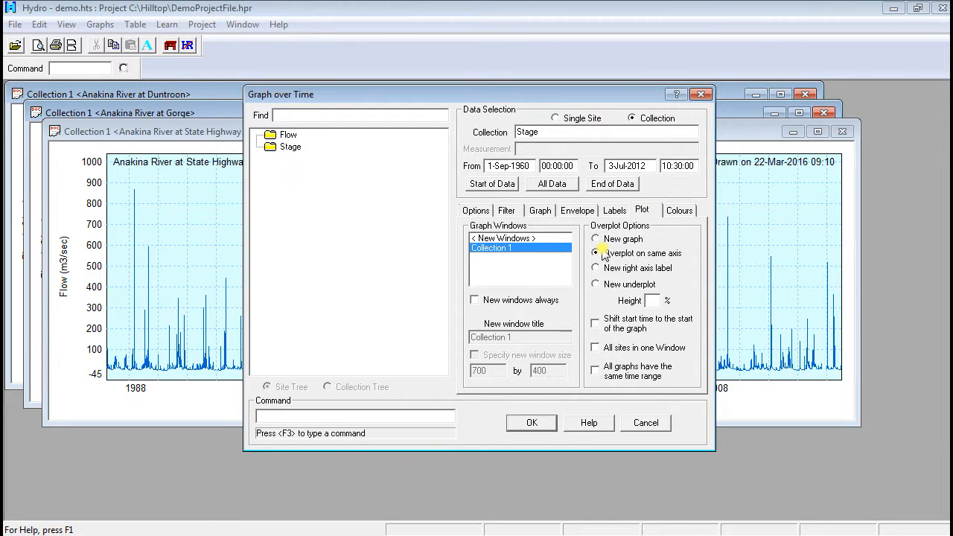
{"action": "left_click", "coordinate": [531, 423]}
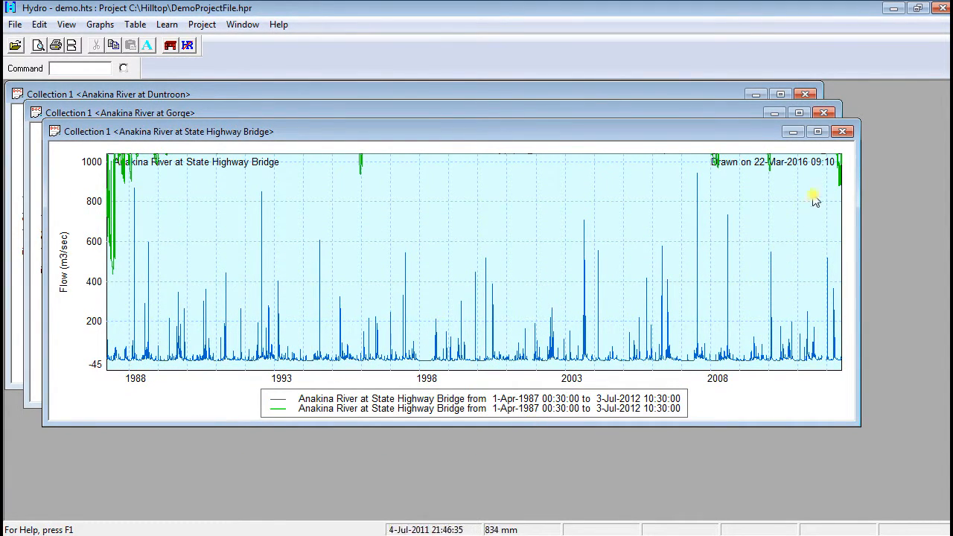
Close the three overplotted Collection 1 graph windows
{"action": "left_click", "coordinate": [843, 133]}
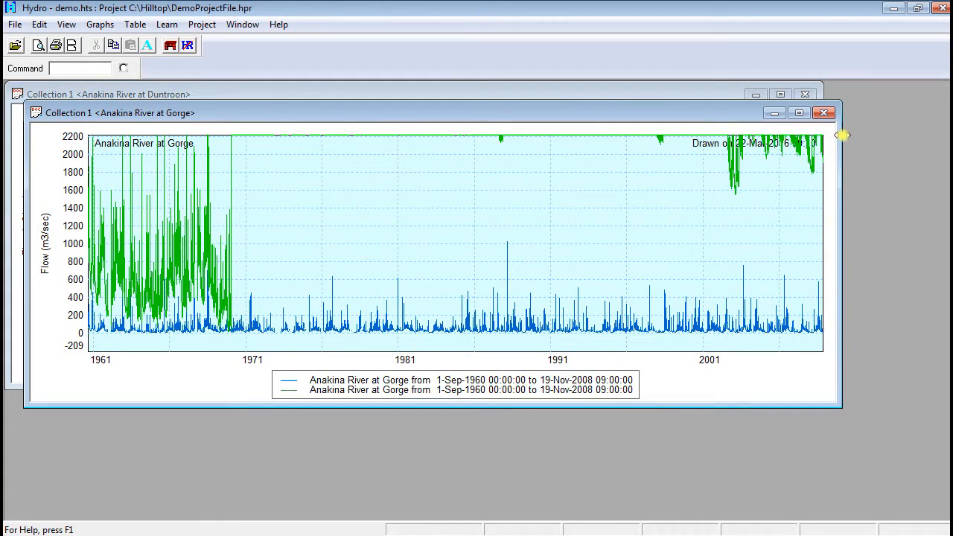
{"action": "left_click", "coordinate": [826, 114]}
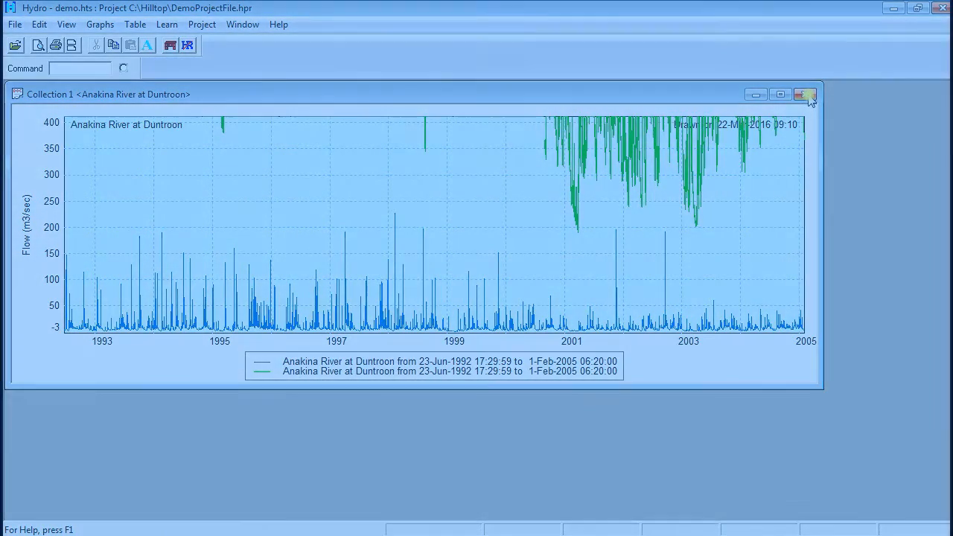
{"action": "left_click", "coordinate": [810, 95]}
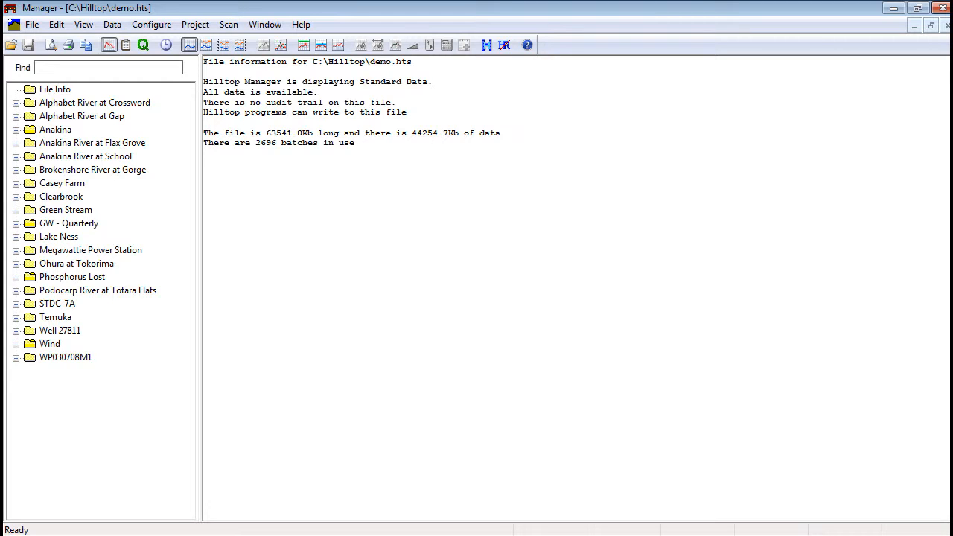
In Hilltop Manager, open the project file DemoProjectFile.hpr and display the collection tree instead of the site tree
{"action": "left_click", "coordinate": [209, 28]}
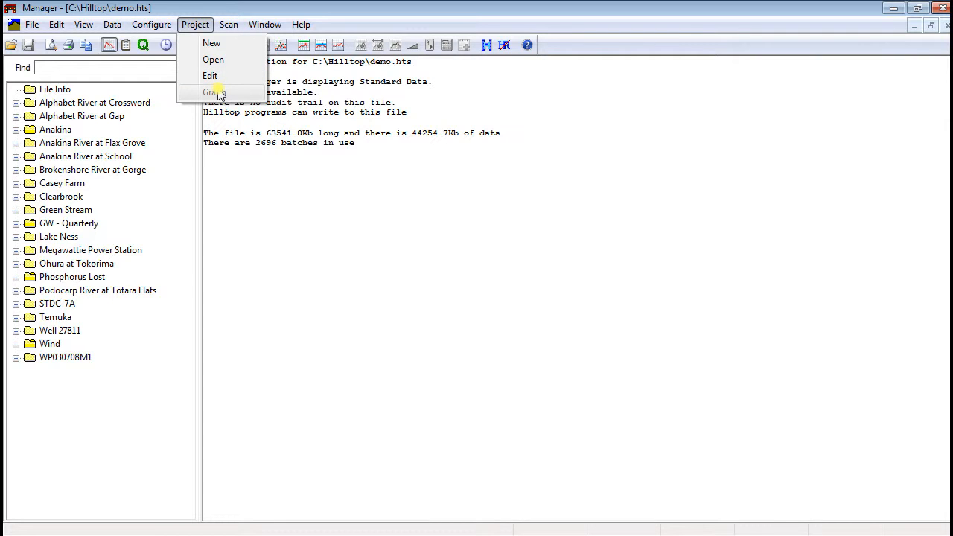
{"action": "left_click", "coordinate": [220, 61]}
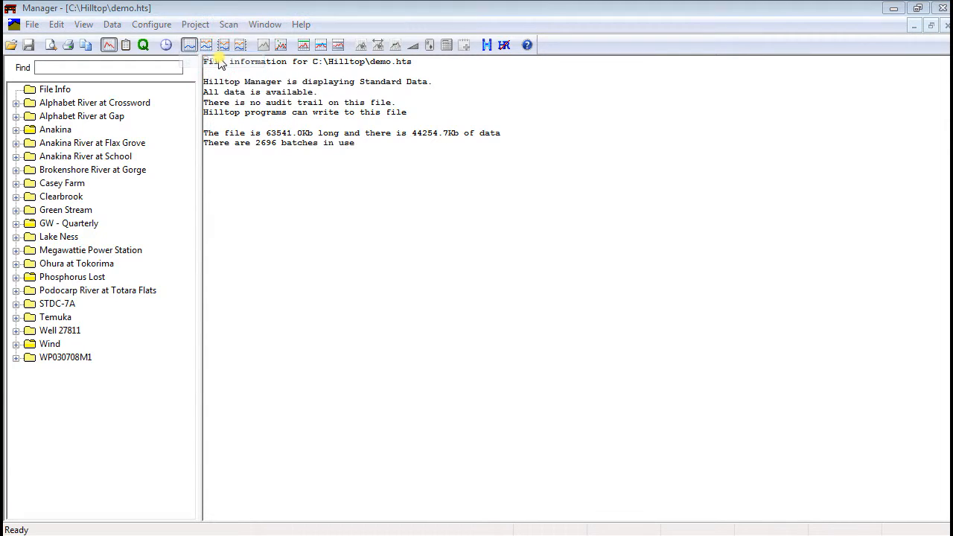
{"action": "left_click", "coordinate": [202, 151]}
{"action": "left_click", "coordinate": [346, 369]}
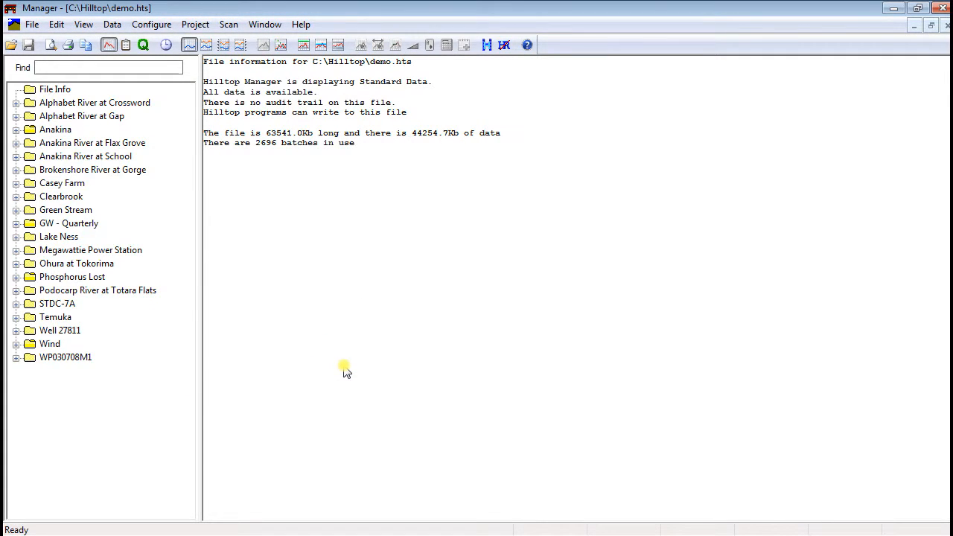
{"action": "left_click", "coordinate": [88, 28]}
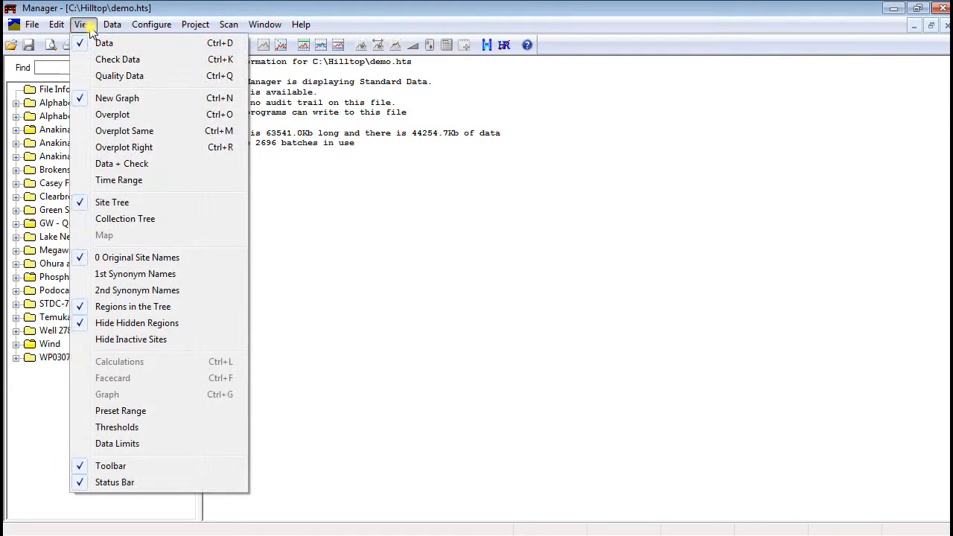
{"action": "left_click", "coordinate": [100, 223]}
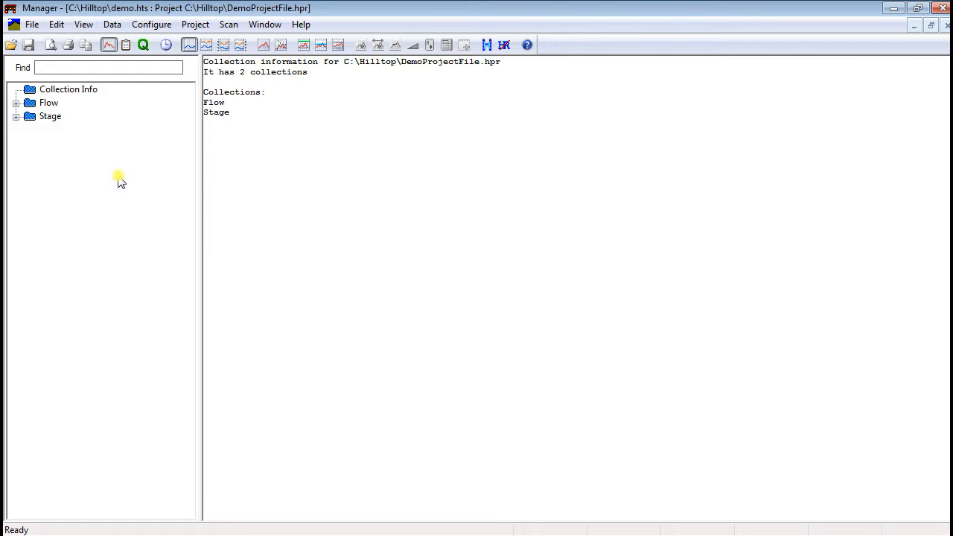
Within the Flow collection, graph the flow at Anakina River at Duntroon and overplot the flow at Anakina River at Gorge
{"action": "left_click", "coordinate": [16, 102]}
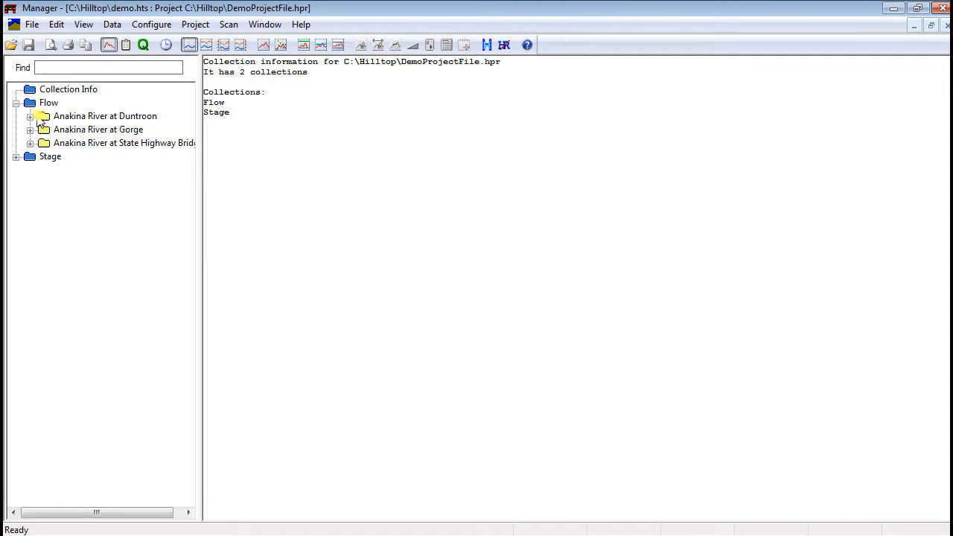
{"action": "left_click", "coordinate": [30, 116]}
{"action": "left_click", "coordinate": [76, 129]}
{"action": "left_click", "coordinate": [208, 46]}
{"action": "left_click", "coordinate": [30, 143]}
{"action": "left_click", "coordinate": [76, 156]}
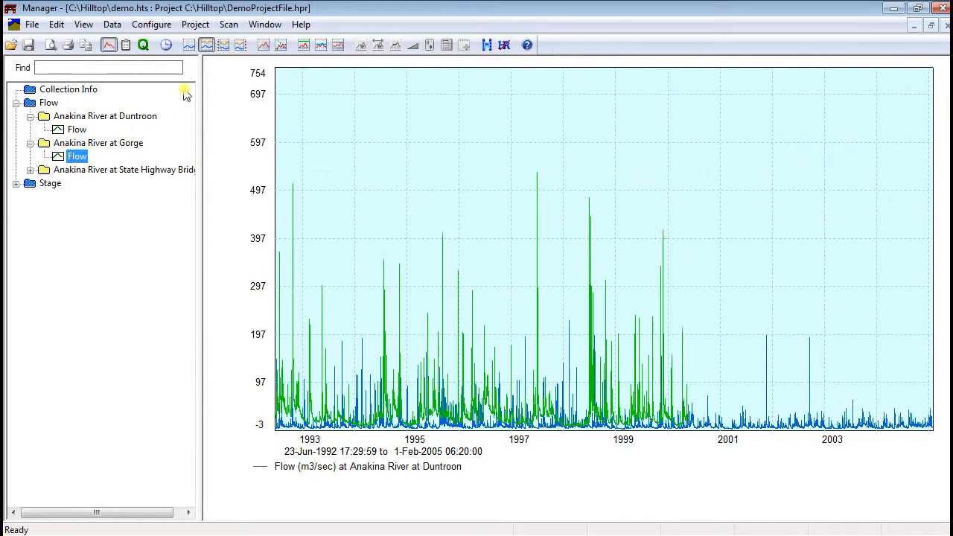
{"action": "left_click", "coordinate": [189, 45]}
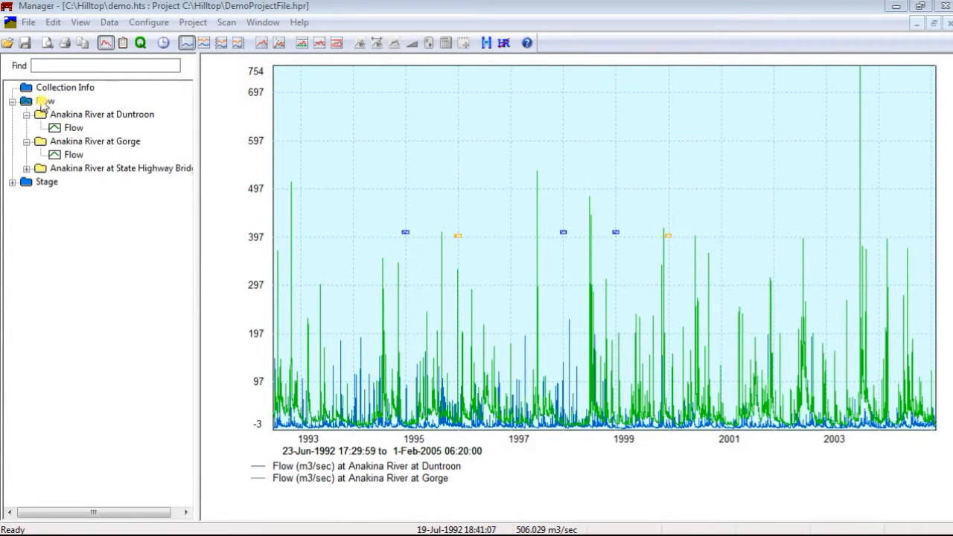
Allow Manager to graph the Flow collection, saving the collection and project, and graph the whole collection
{"action": "left_click", "coordinate": [47, 102]}
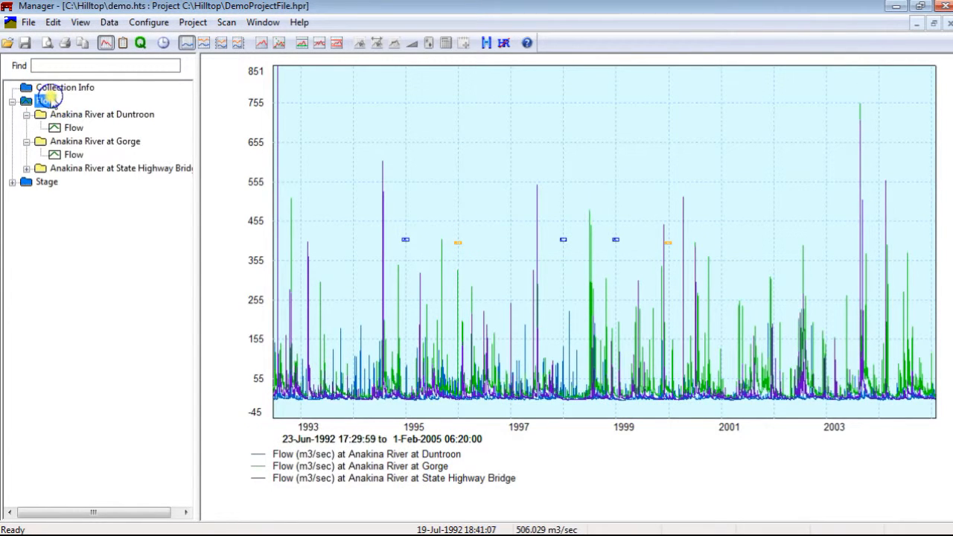
{"action": "right_click", "coordinate": [46, 99]}
{"action": "left_click", "coordinate": [52, 92]}
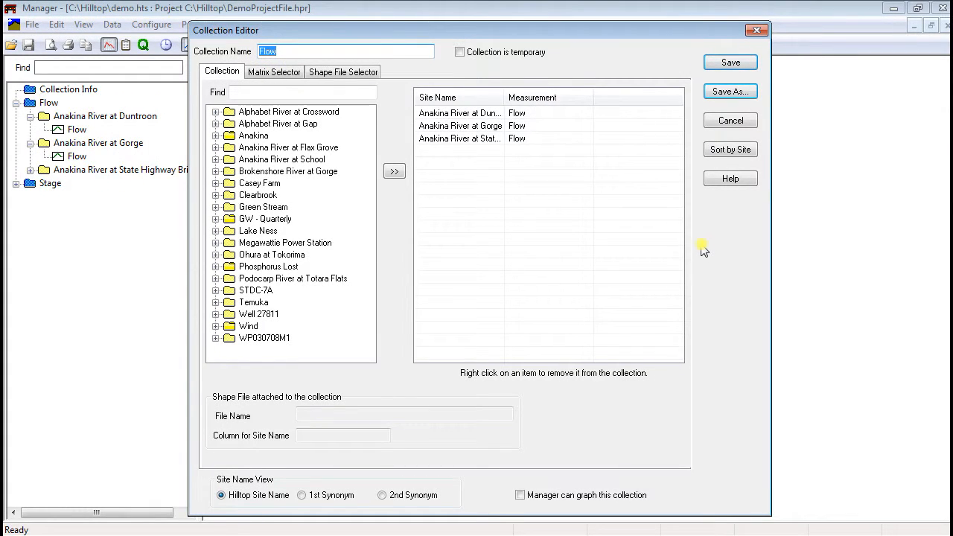
{"action": "left_click", "coordinate": [520, 496]}
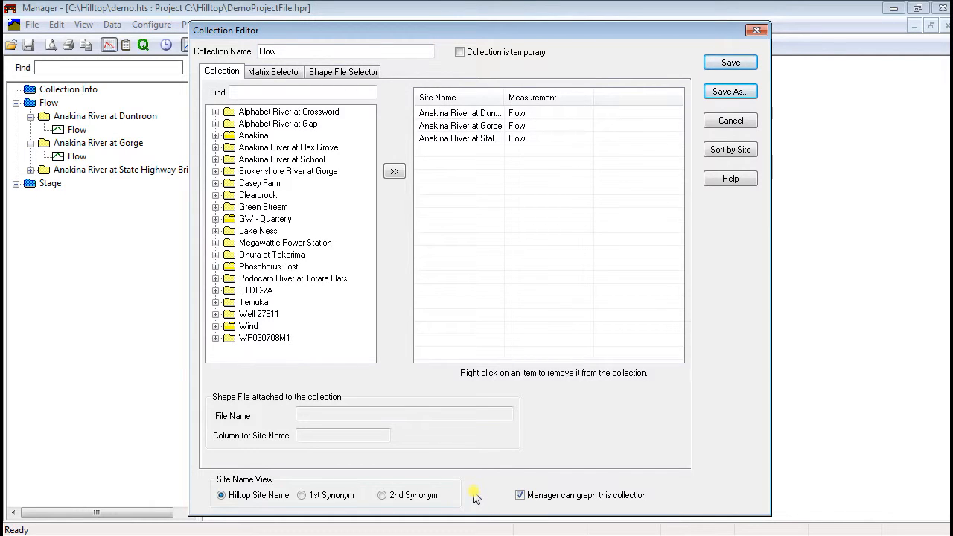
{"action": "left_click", "coordinate": [732, 64]}
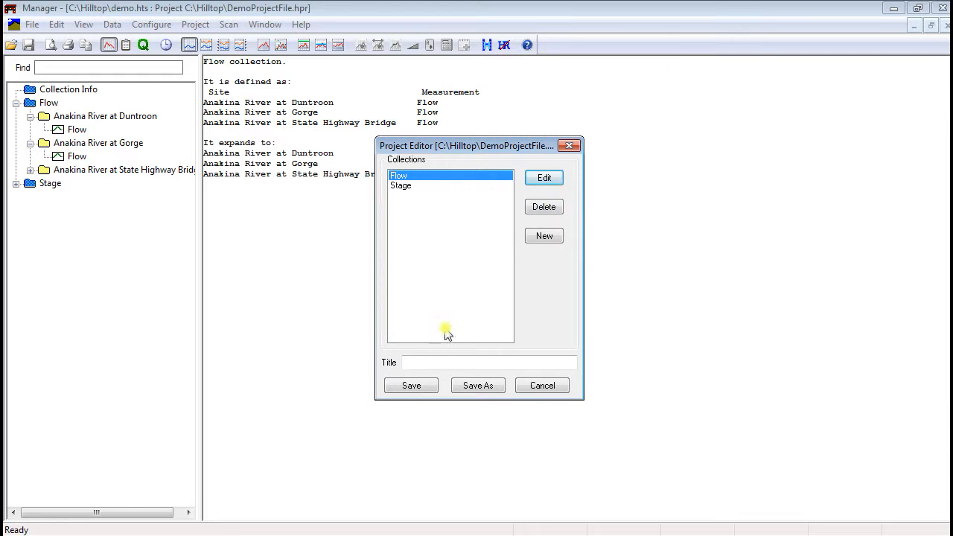
{"action": "left_click", "coordinate": [412, 386]}
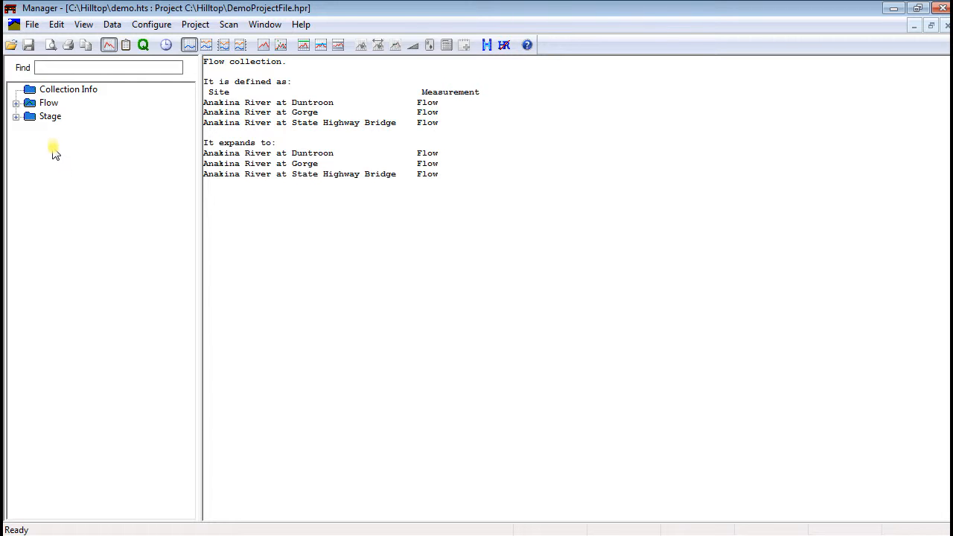
{"action": "left_click", "coordinate": [47, 103]}
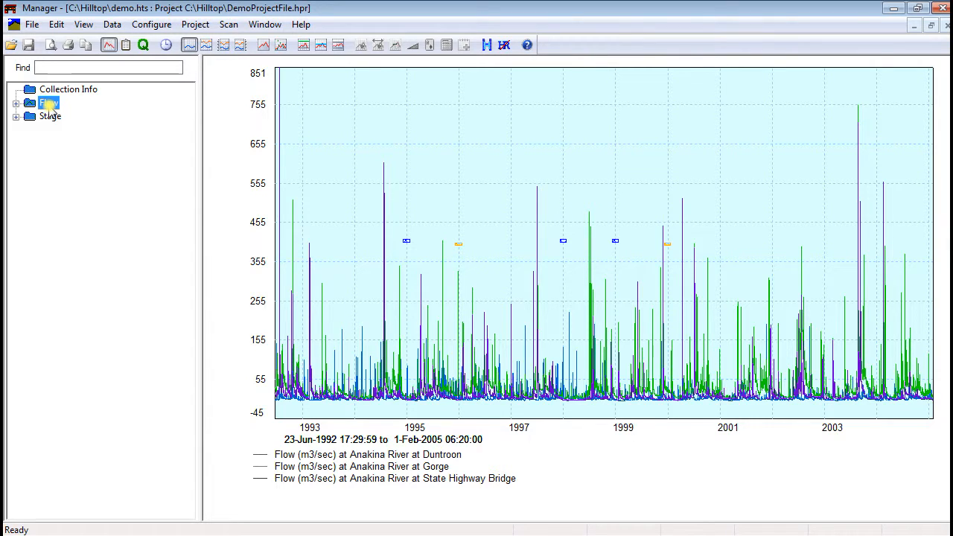
From the site tree, graph Total Nitrogen for Anakina River at Duntroon under GW - Quarterly, Golden Bay, and overplot its Total Phosphorus
{"action": "left_click", "coordinate": [82, 24]}
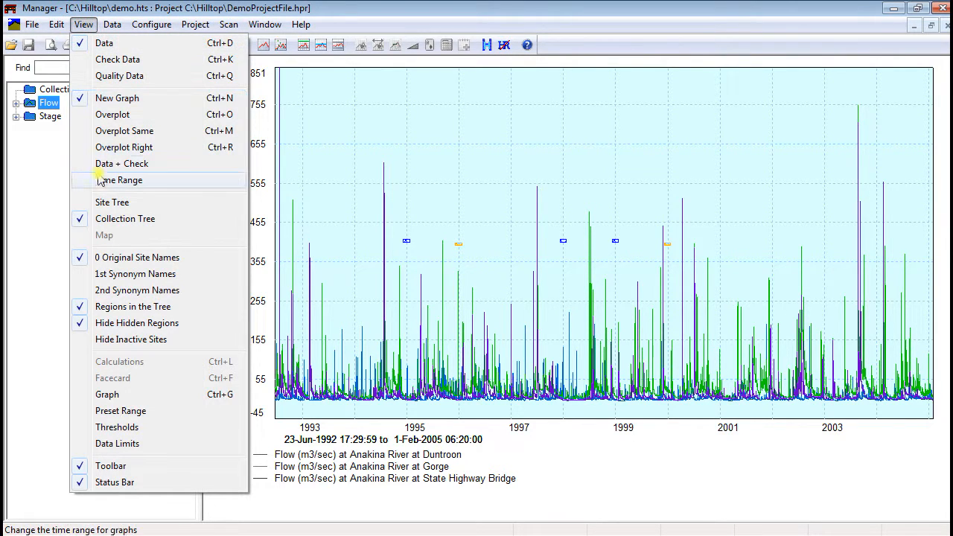
{"action": "left_click", "coordinate": [112, 202]}
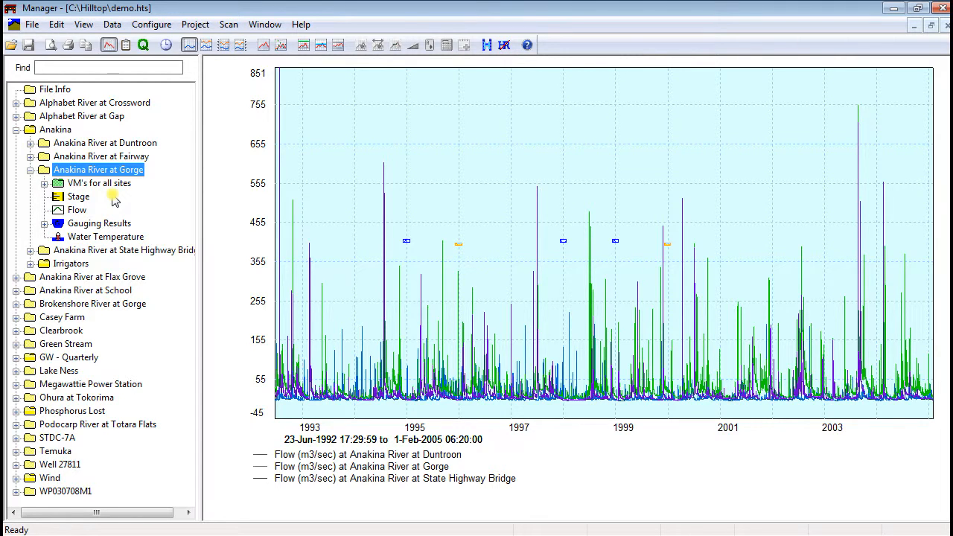
{"action": "left_click", "coordinate": [15, 357]}
{"action": "left_click", "coordinate": [30, 371]}
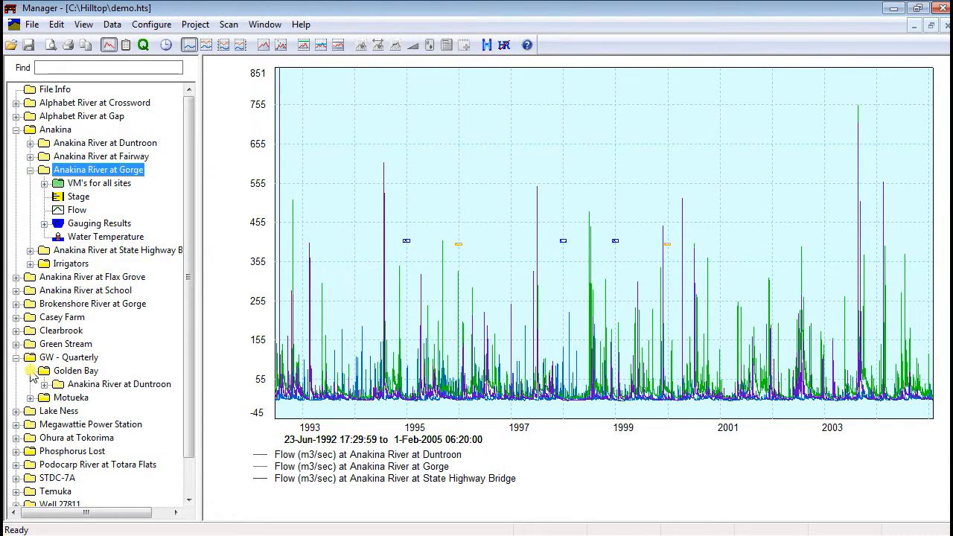
{"action": "left_click", "coordinate": [44, 384]}
{"action": "left_click", "coordinate": [59, 303]}
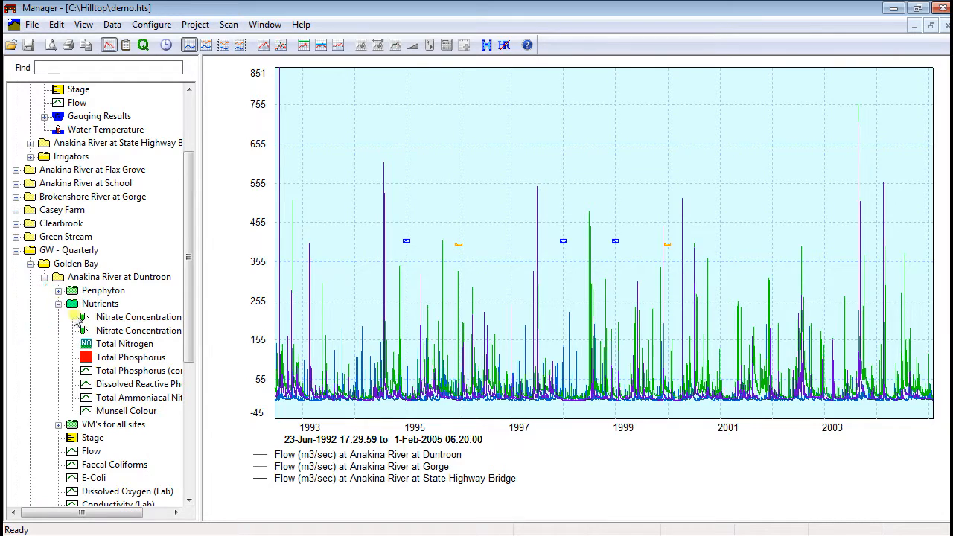
{"action": "left_click", "coordinate": [111, 344]}
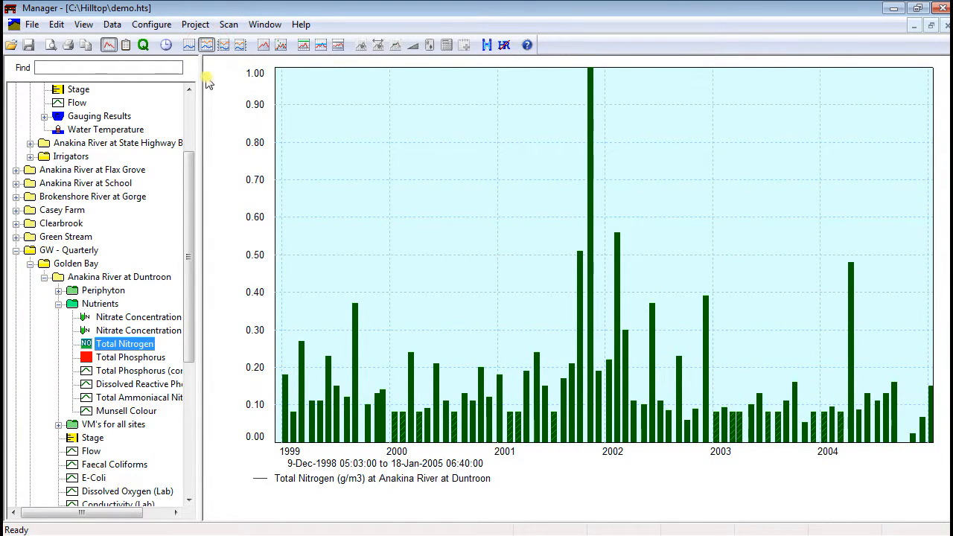
{"action": "left_click", "coordinate": [130, 357]}
Overplot Total Nitrogen and Total Phosphorus for Anakina River at Fairway in the Motueka region on the graph
{"action": "scroll", "coordinate": [119, 350], "scroll_direction": "down", "scroll_amount": 6}
{"action": "left_click", "coordinate": [30, 370]}
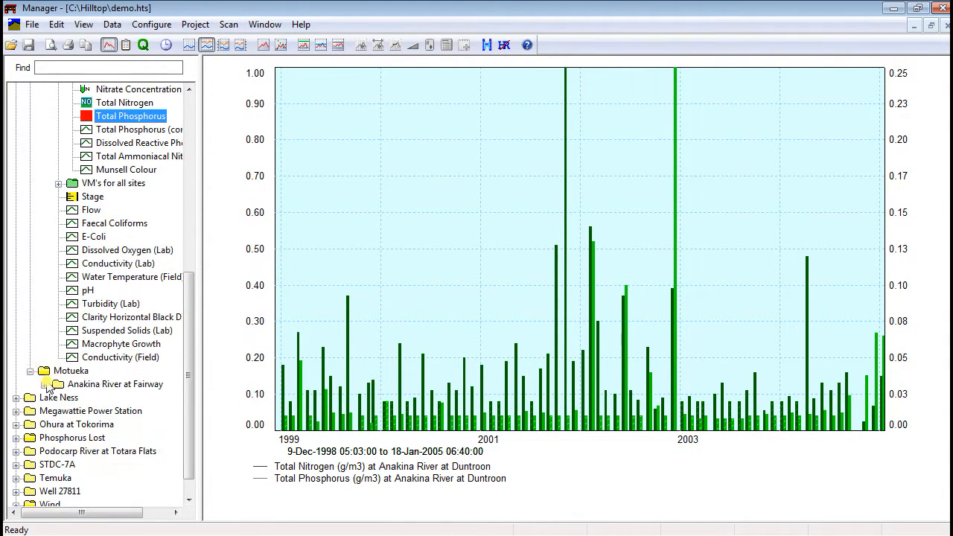
{"action": "left_click", "coordinate": [44, 384]}
{"action": "left_click", "coordinate": [59, 344]}
{"action": "left_click", "coordinate": [119, 383]}
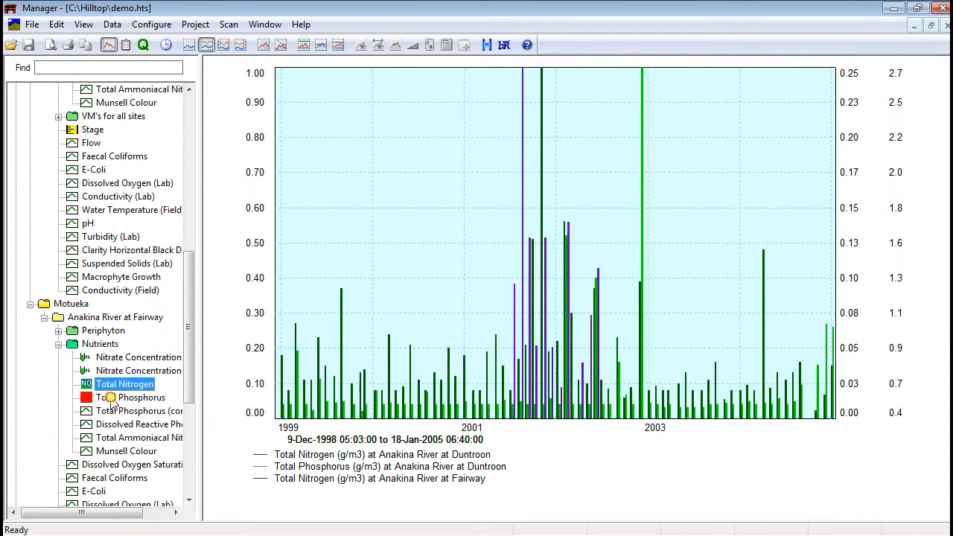
{"action": "left_click", "coordinate": [113, 398]}
Save the overplotted graph as a collection named Nutrients and display the collection tree
{"action": "left_click", "coordinate": [197, 25]}
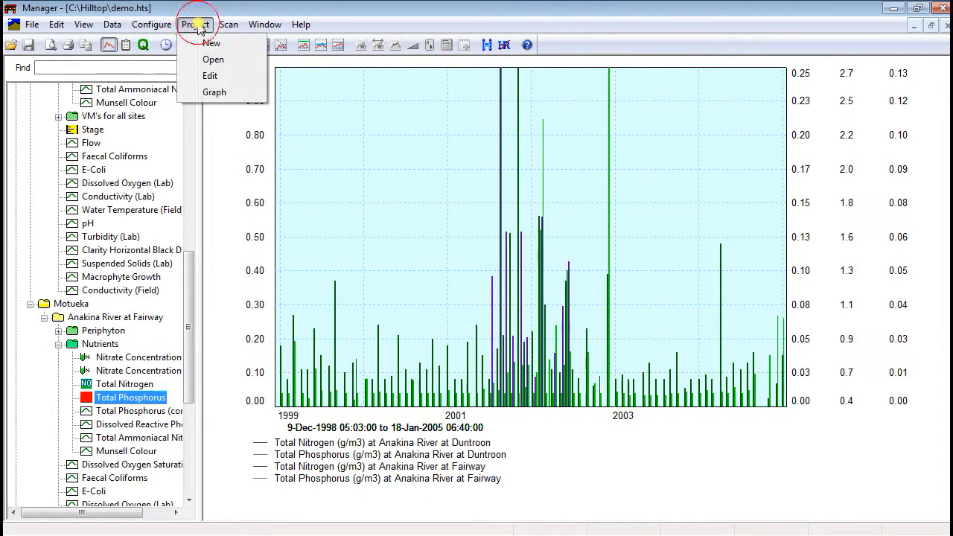
{"action": "left_click", "coordinate": [210, 93]}
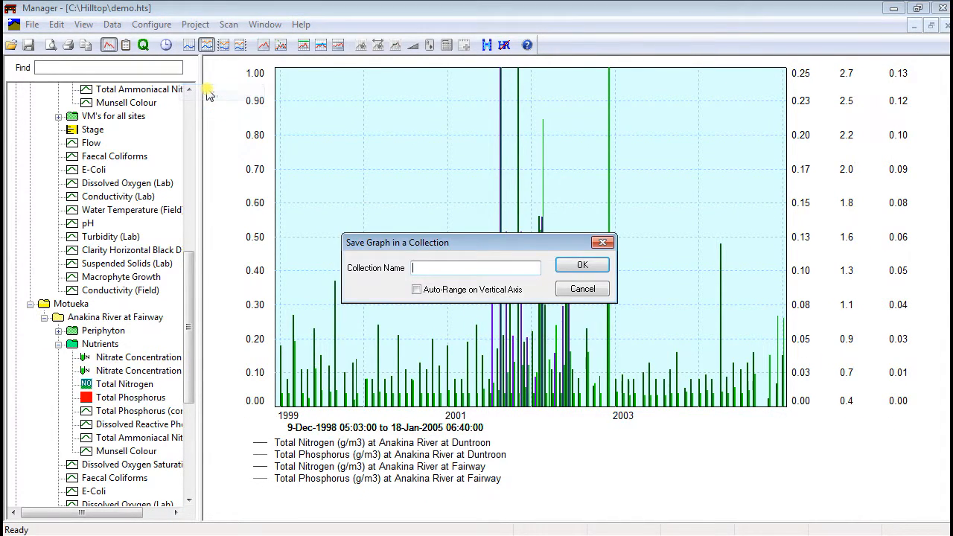
{"action": "type", "text": "Nutrients"}
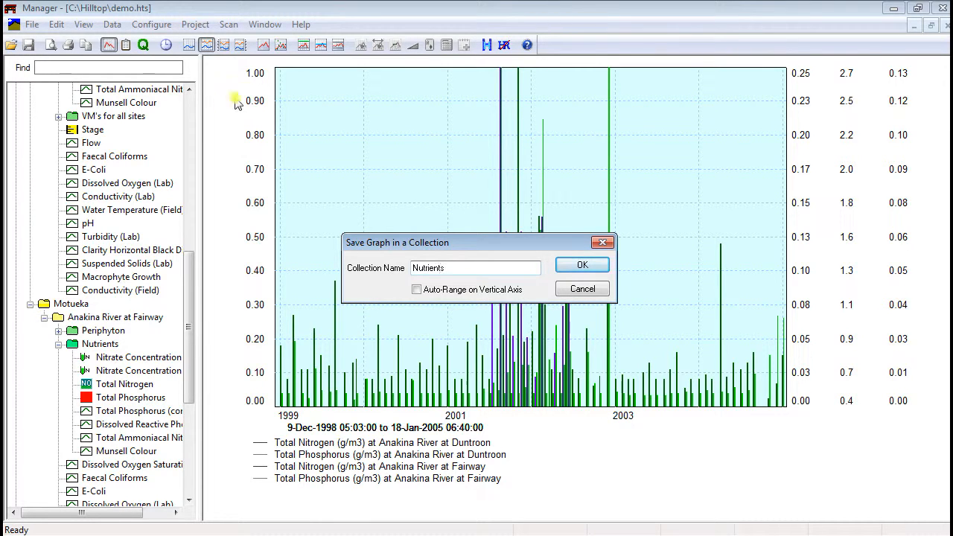
{"action": "left_click", "coordinate": [577, 264]}
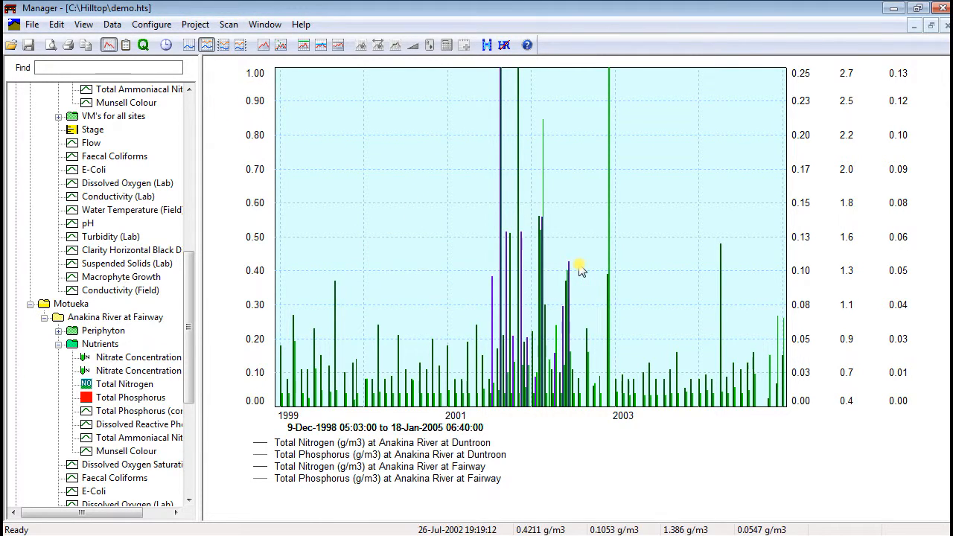
{"action": "left_click", "coordinate": [81, 25]}
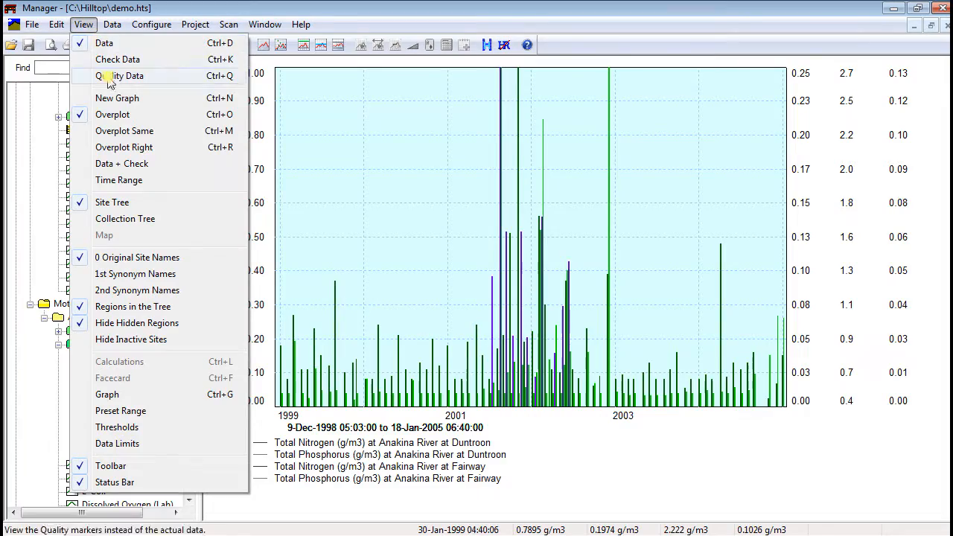
{"action": "left_click", "coordinate": [119, 218]}
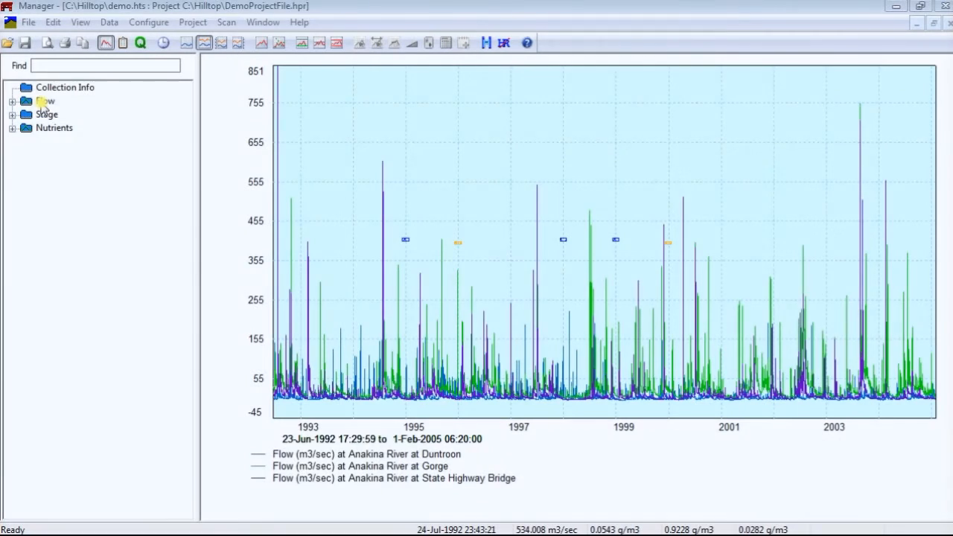
Open the Flow collection for editing in the matrix selector and set the collection name to Water temperature
{"action": "right_click", "coordinate": [43, 102]}
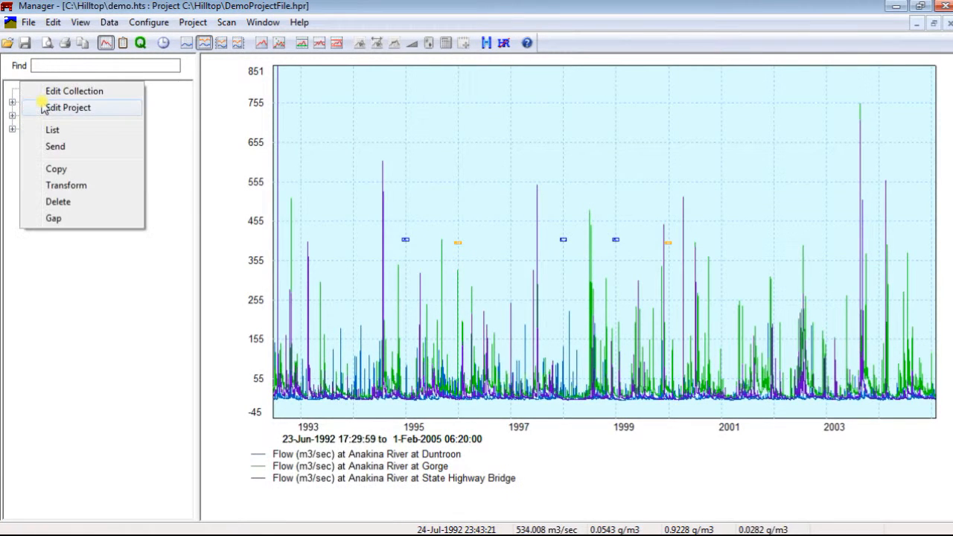
{"action": "left_click", "coordinate": [46, 91]}
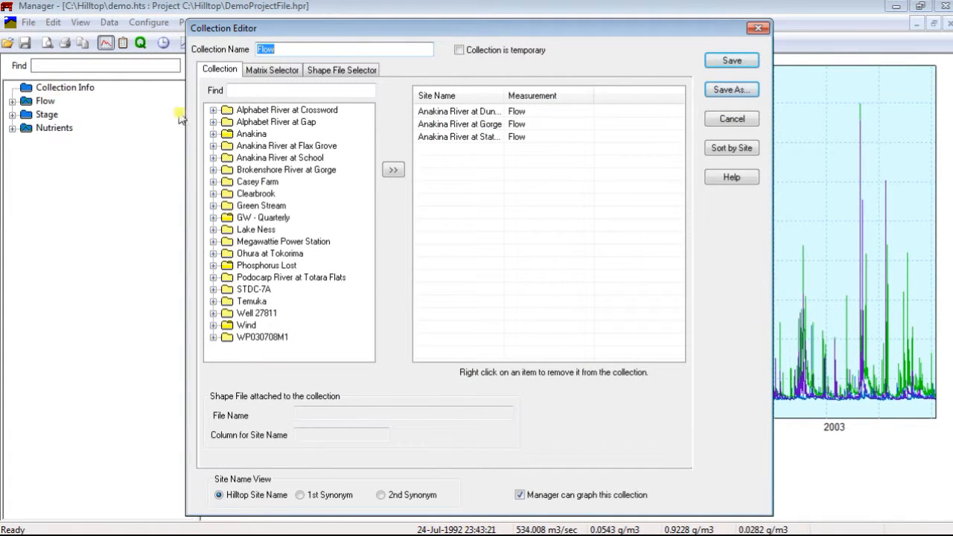
{"action": "left_click", "coordinate": [270, 73]}
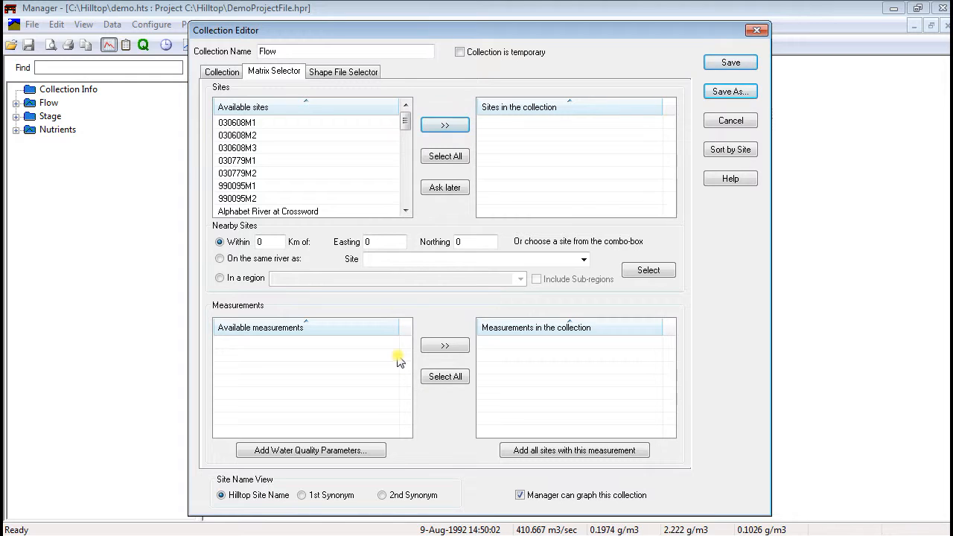
{"action": "double_click", "coordinate": [270, 51]}
{"action": "type", "text": "Water temperature"}
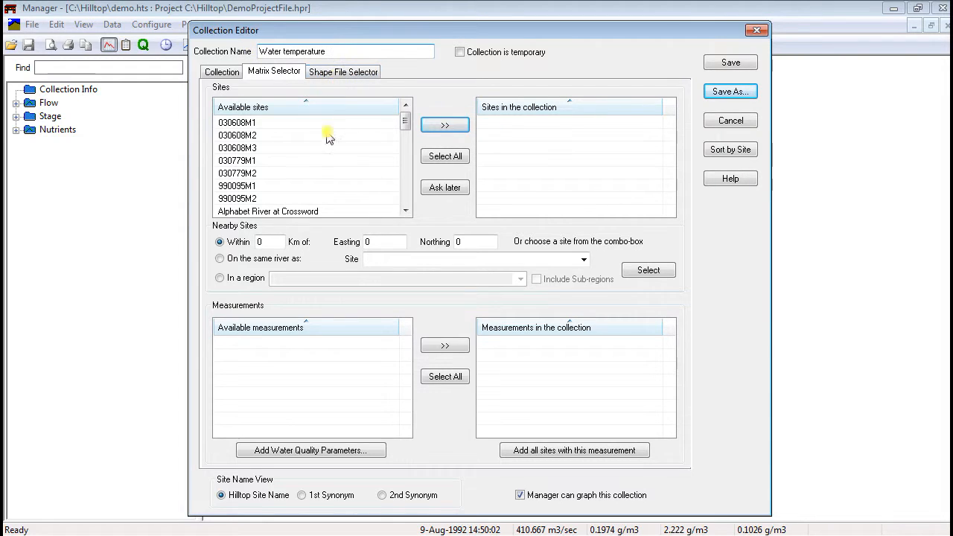
Add the six Anakina River sites from Duntroon through State Highway Bridge to the collection
{"action": "left_click", "coordinate": [291, 127]}
{"action": "left_click", "coordinate": [405, 202]}
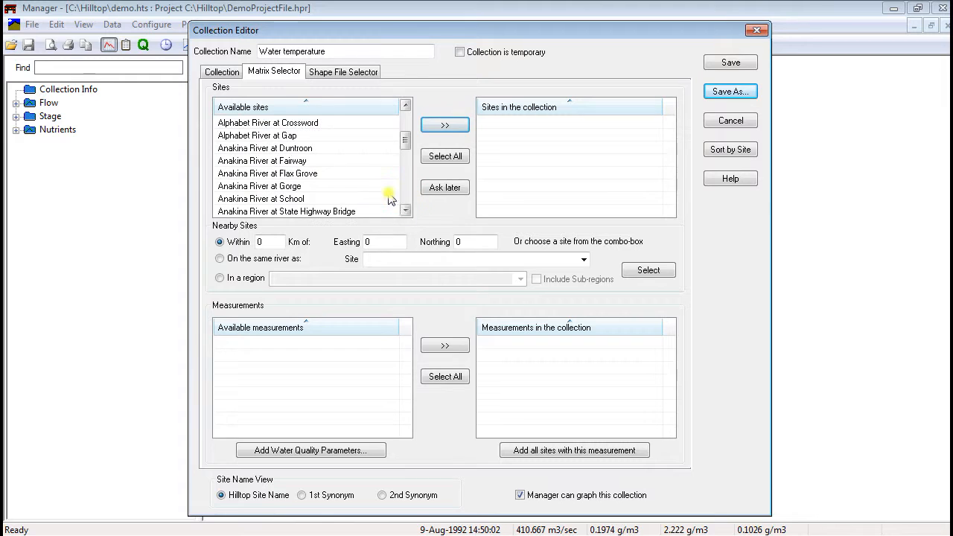
{"action": "left_click", "coordinate": [314, 150]}
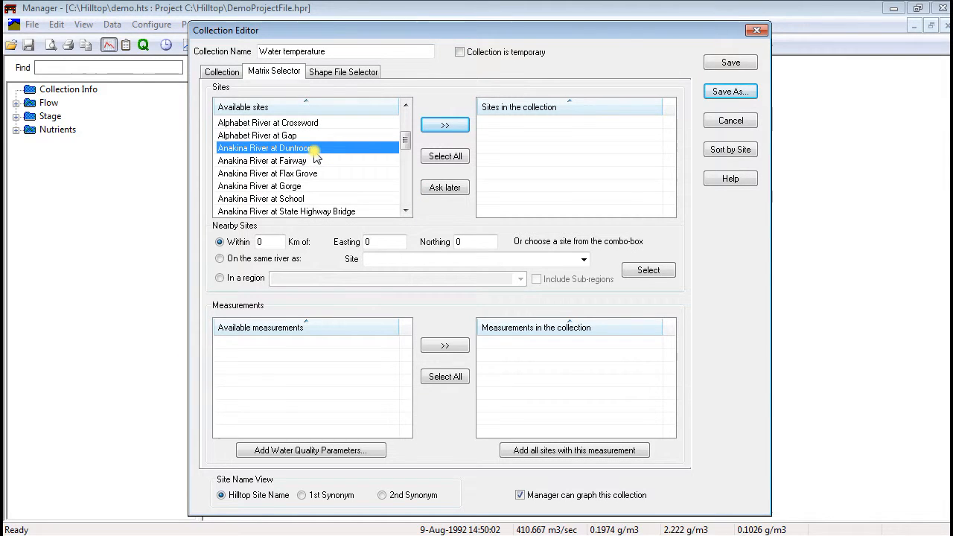
{"action": "left_click", "coordinate": [325, 214], "text": "shift"}
{"action": "left_click", "coordinate": [445, 125]}
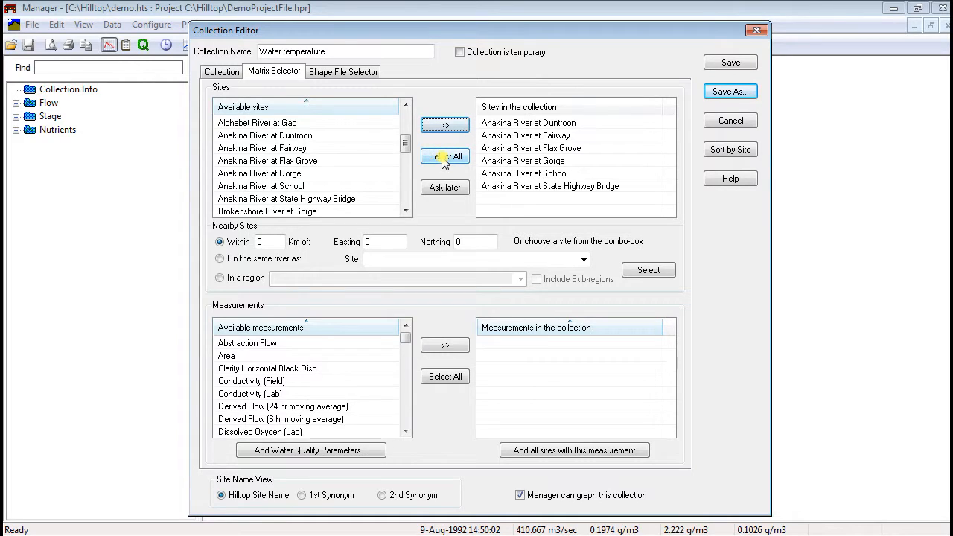
Add every available site to the collection, then remove Anakina River at School and all the remaining sites
{"action": "left_click", "coordinate": [445, 156]}
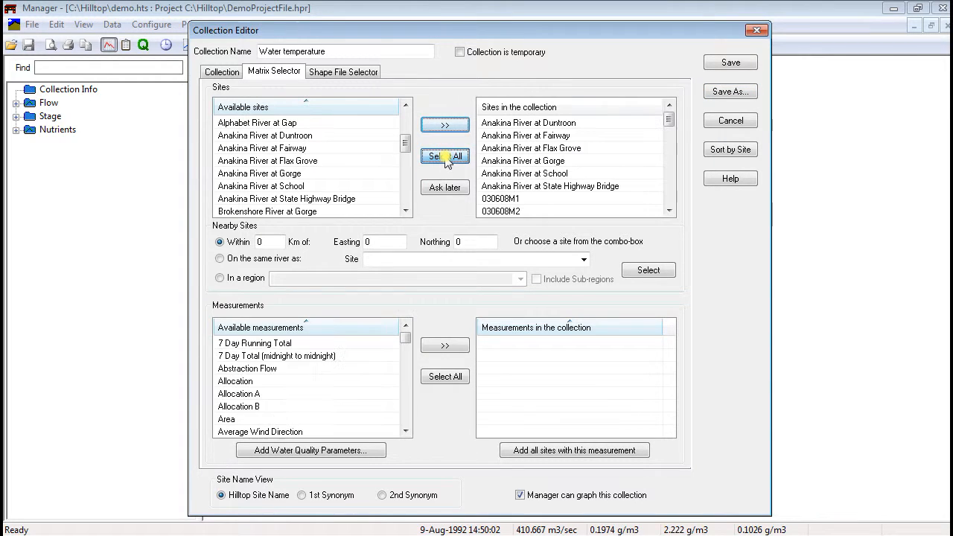
{"action": "right_click", "coordinate": [505, 173]}
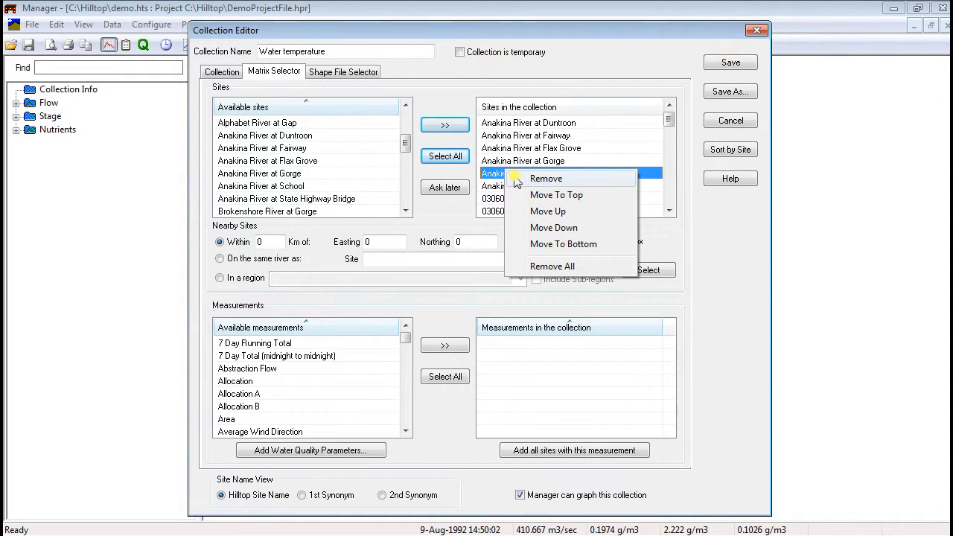
{"action": "left_click", "coordinate": [515, 179]}
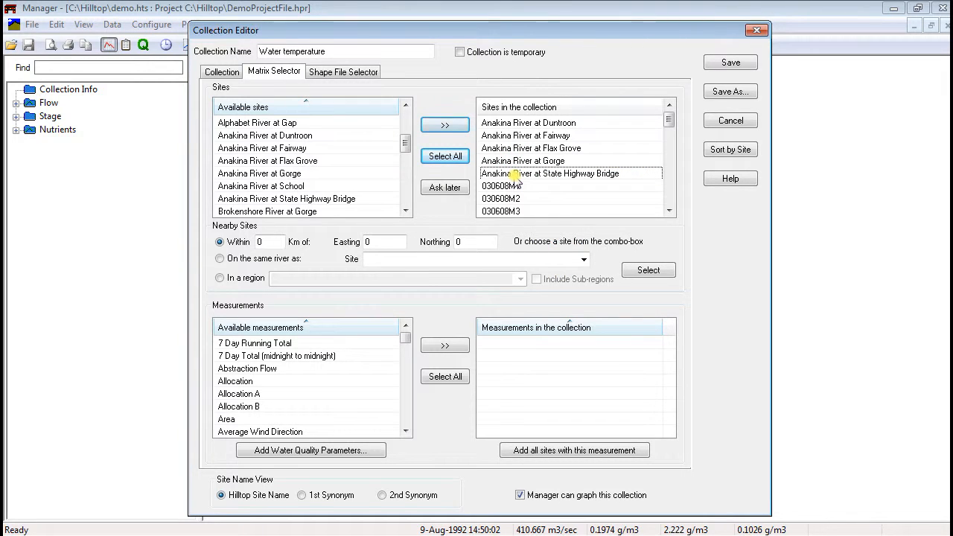
{"action": "right_click", "coordinate": [514, 179]}
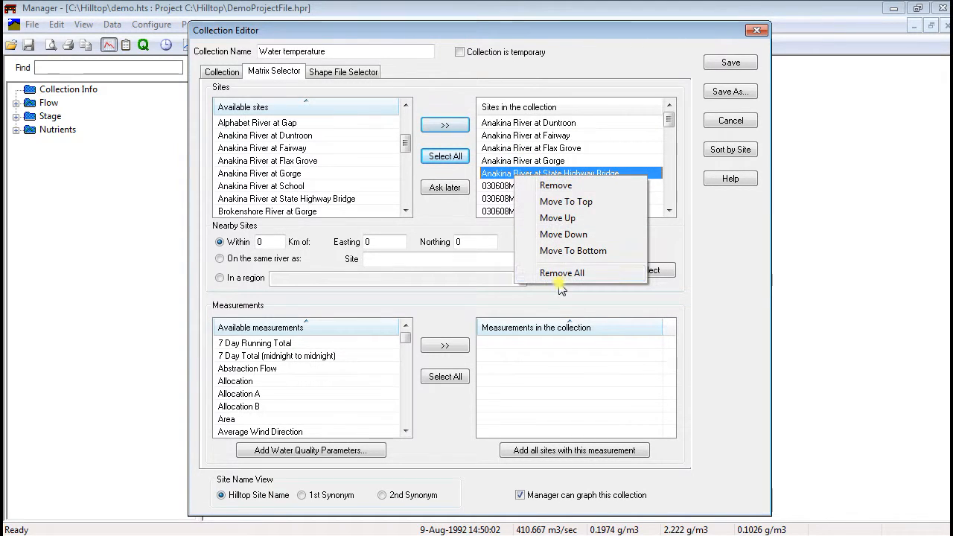
{"action": "left_click", "coordinate": [561, 274]}
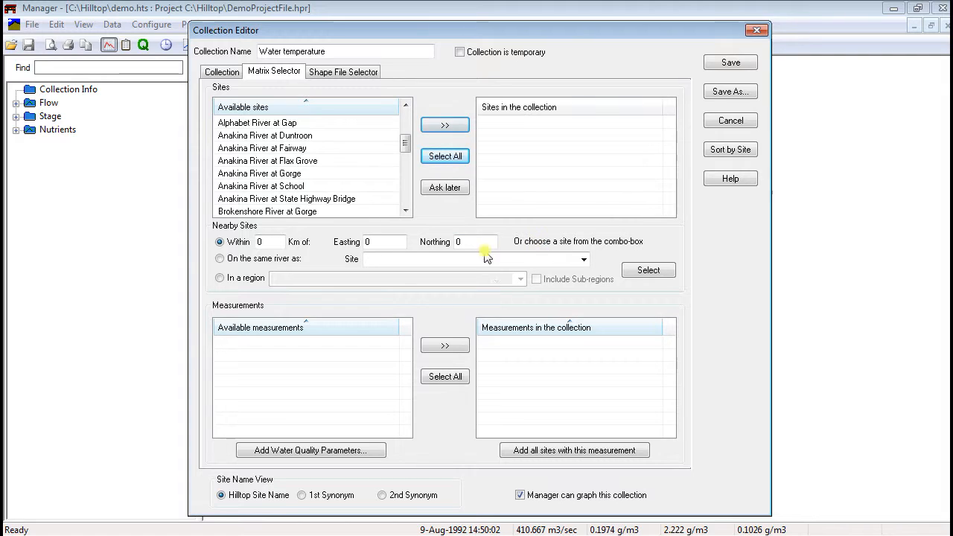
Add all sites in the Anakina region to the collection using the nearby sites filter
{"action": "left_click", "coordinate": [233, 262]}
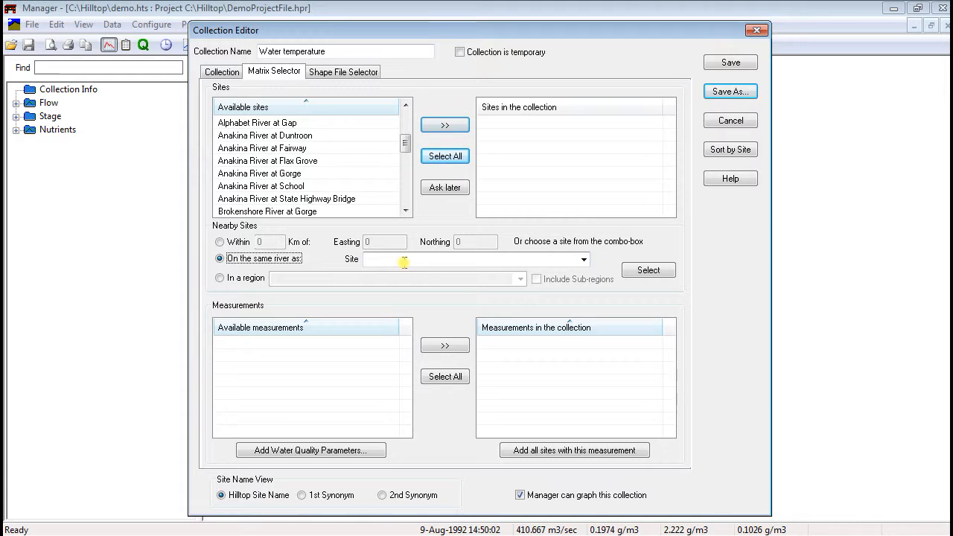
{"action": "left_click", "coordinate": [221, 279]}
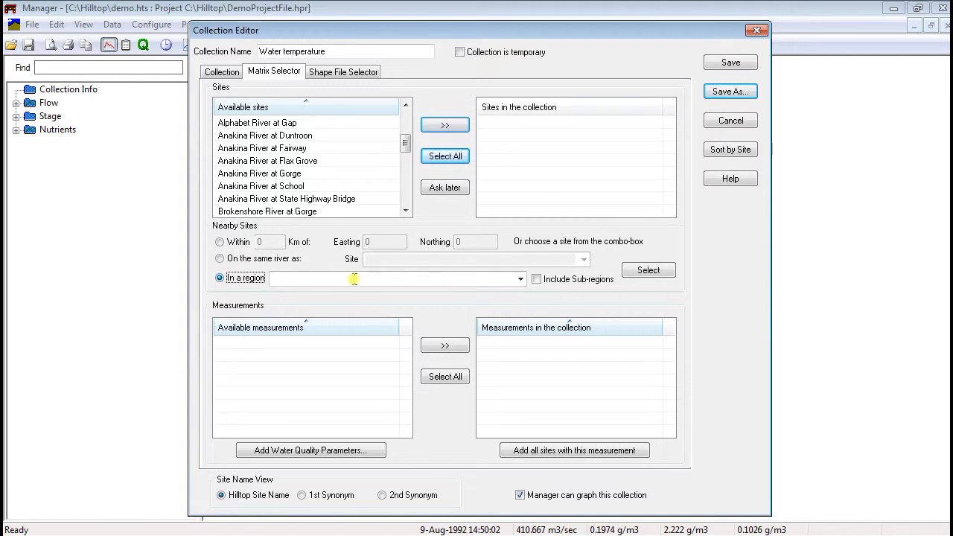
{"action": "left_click", "coordinate": [519, 281]}
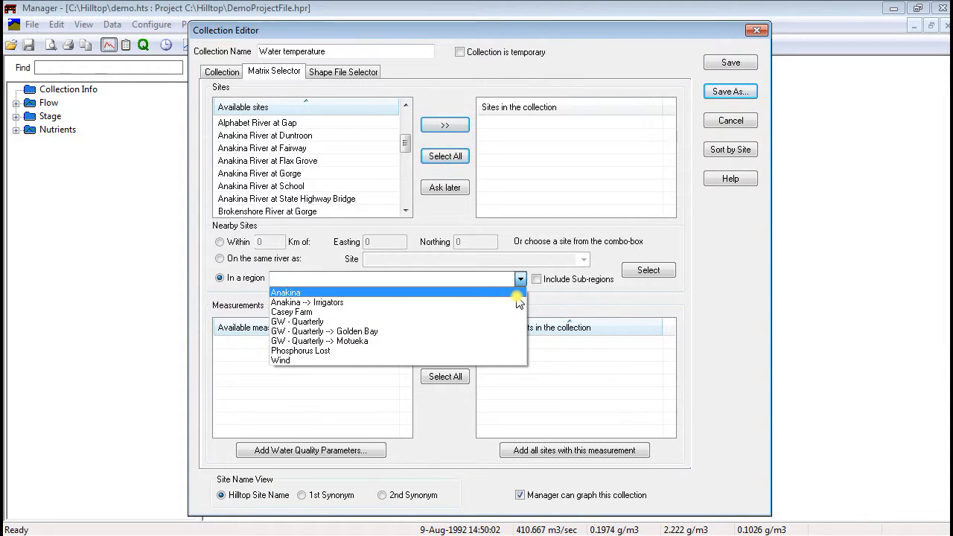
{"action": "left_click", "coordinate": [519, 295]}
{"action": "left_click", "coordinate": [638, 274]}
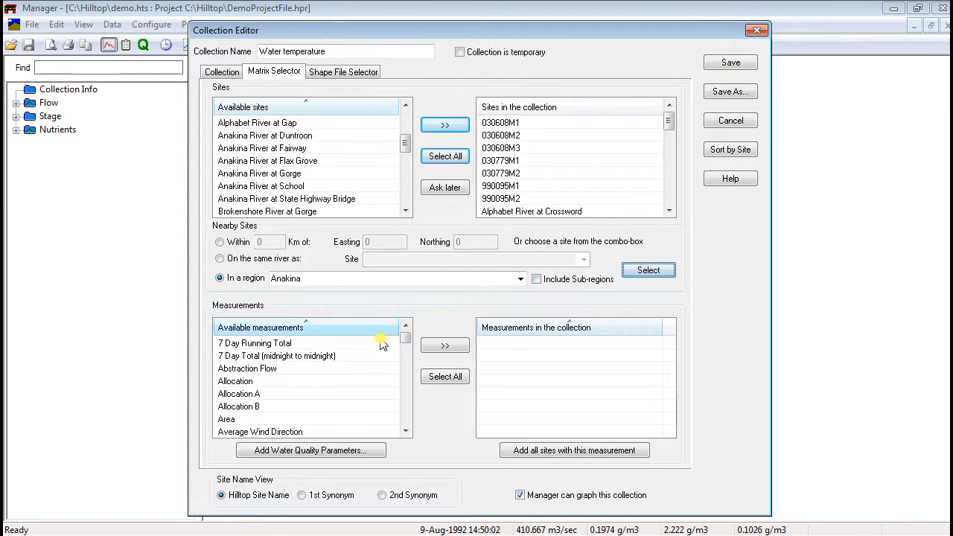
Look through the available water quality parameters without adding any, and bring up the options for the collection's first site
{"action": "left_click", "coordinate": [342, 453]}
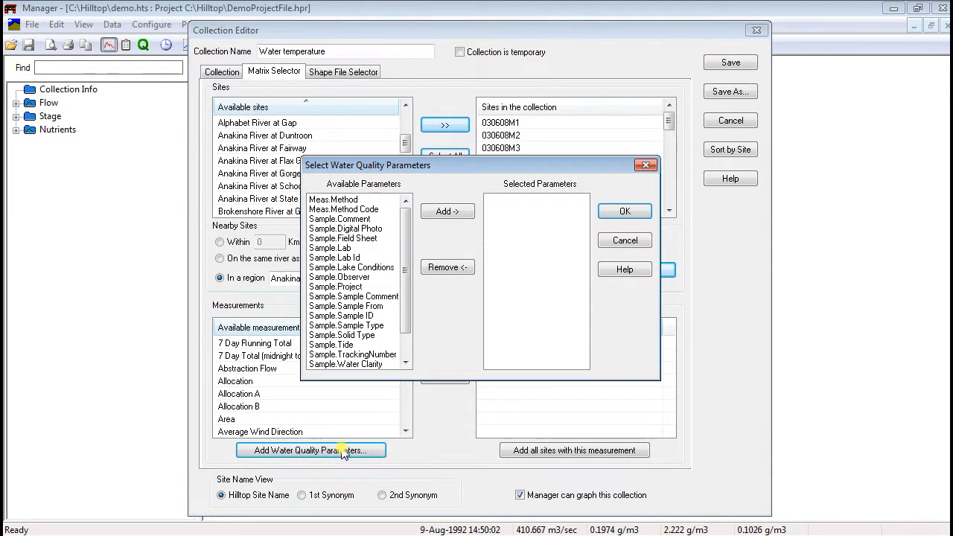
{"action": "left_click", "coordinate": [620, 241]}
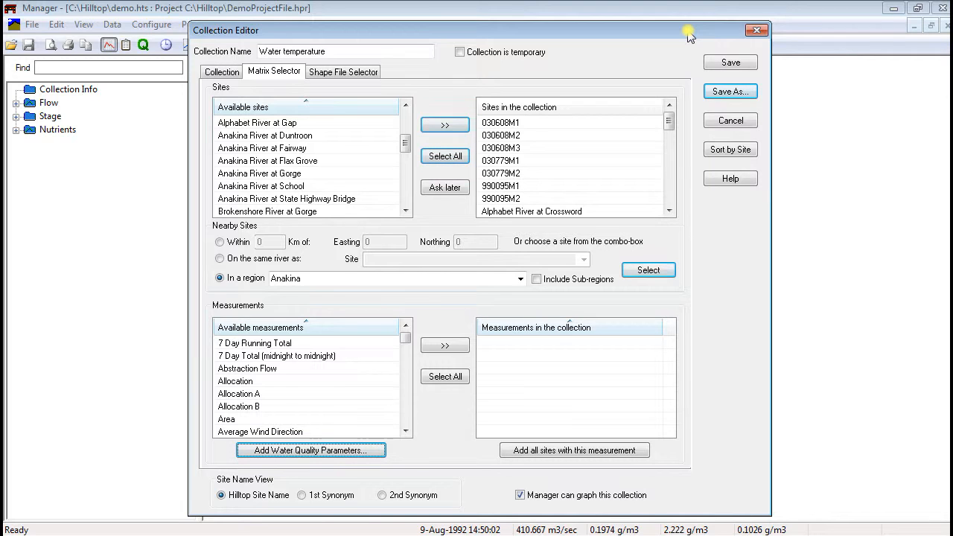
{"action": "right_click", "coordinate": [584, 124]}
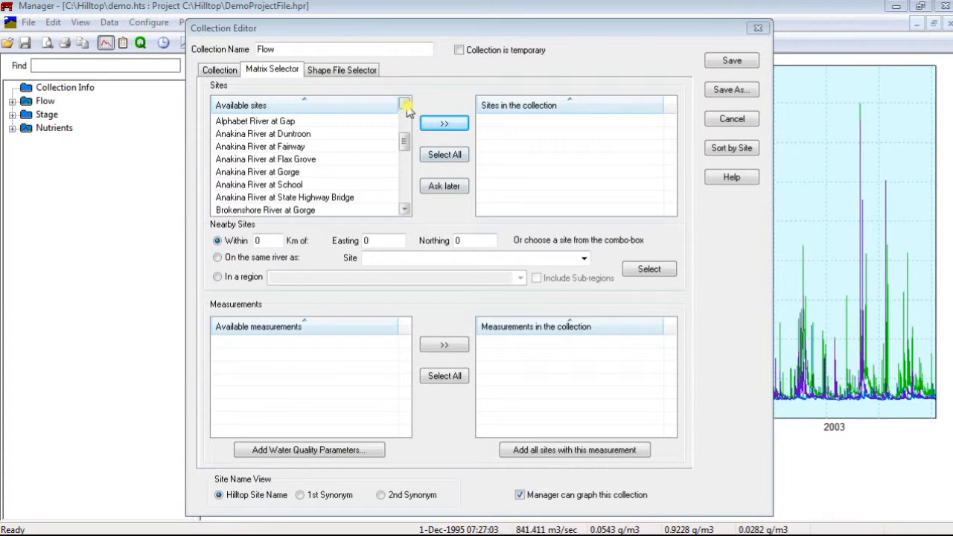
Add the site Alphabet River at Crossword to the collection
{"action": "left_click", "coordinate": [404, 104]}
{"action": "left_click", "coordinate": [365, 122]}
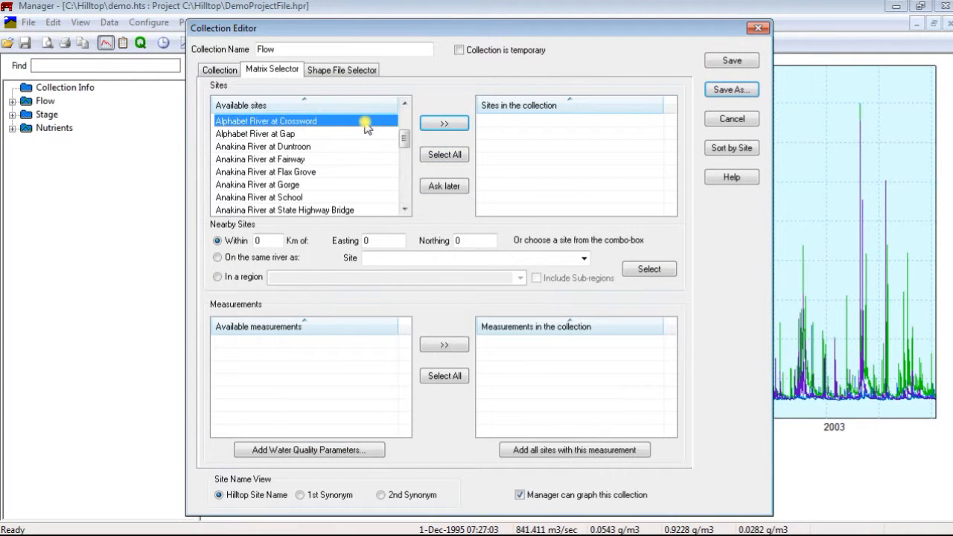
{"action": "left_click", "coordinate": [440, 124]}
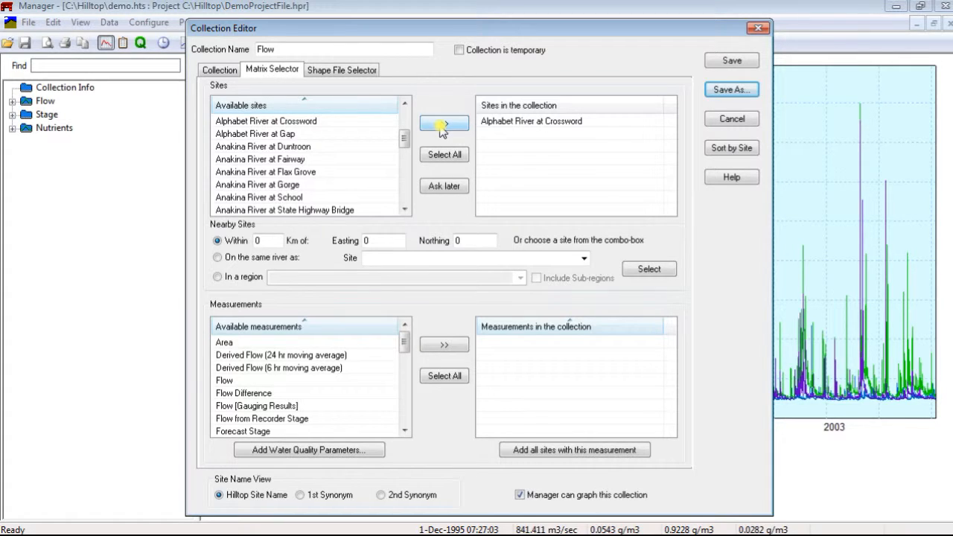
Add the measurements Water Temperature (Field) and Water Temperature [Gauging Results] to the collection
{"action": "left_click", "coordinate": [407, 417]}
{"action": "left_click", "coordinate": [406, 422]}
{"action": "left_click", "coordinate": [406, 422]}
{"action": "left_click", "coordinate": [285, 381]}
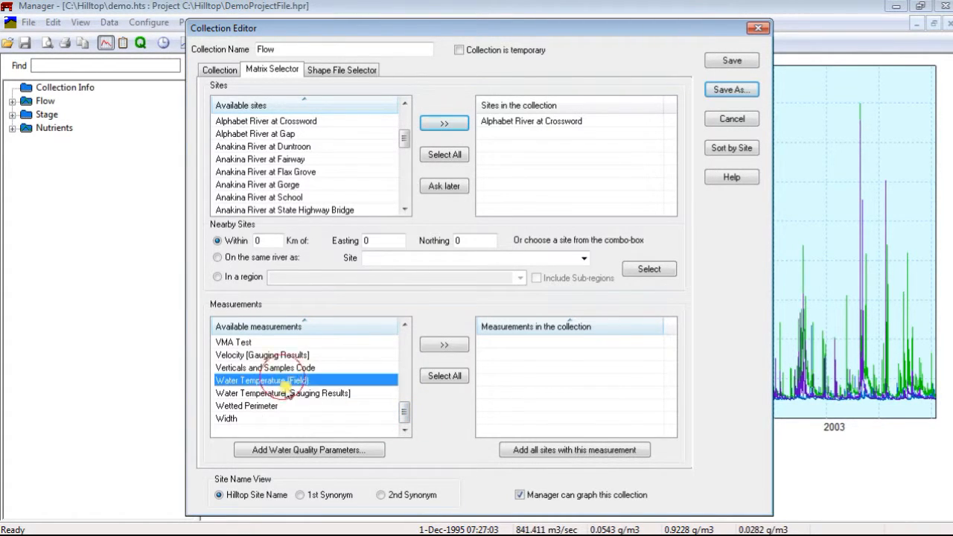
{"action": "left_click", "coordinate": [286, 393], "text": "shift"}
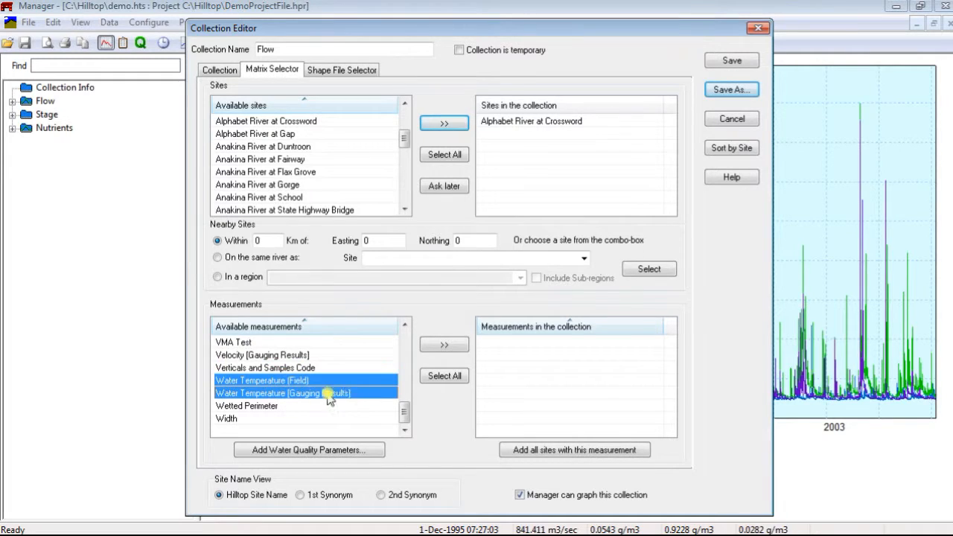
{"action": "left_click", "coordinate": [436, 346]}
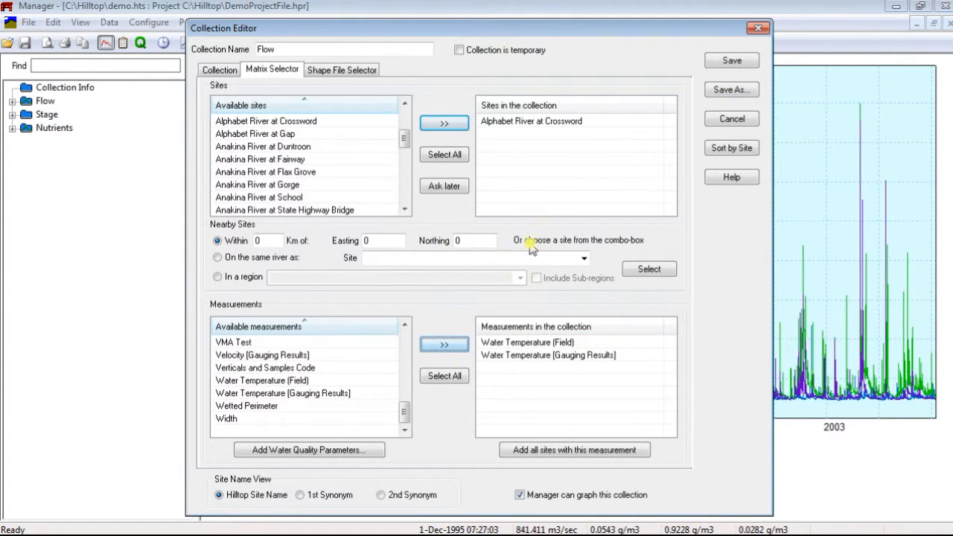
Remove Alphabet River at Crossword from the collection and set the sites to be asked for later
{"action": "right_click", "coordinate": [539, 125]}
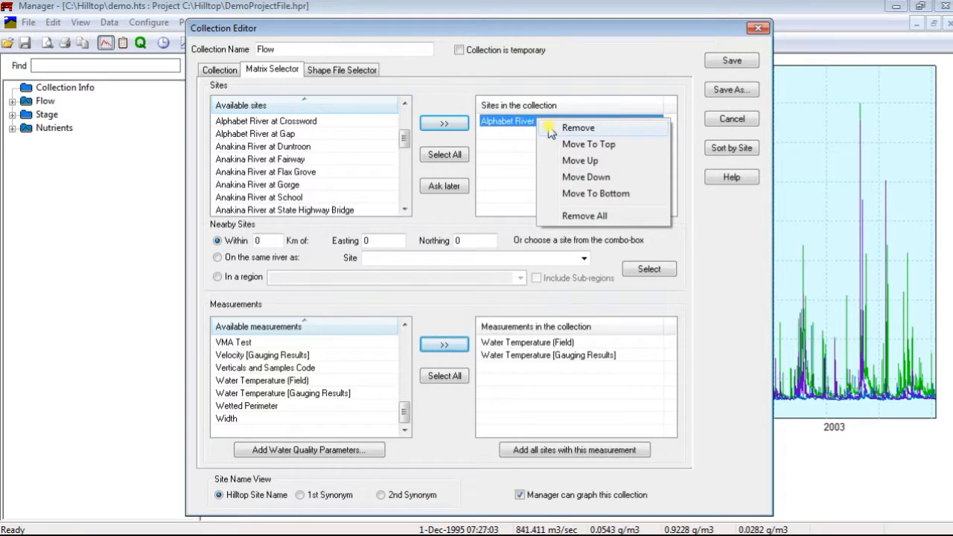
{"action": "left_click", "coordinate": [550, 132]}
{"action": "left_click", "coordinate": [439, 187]}
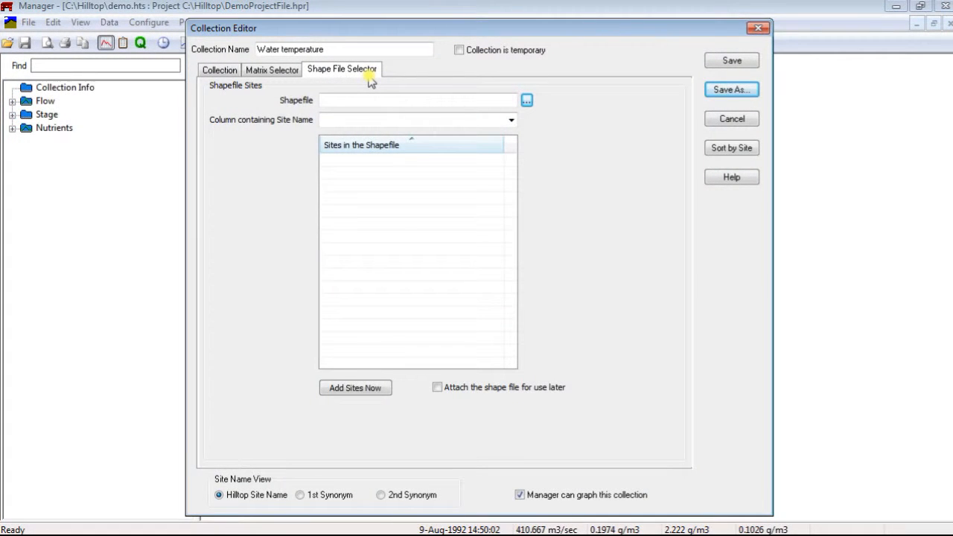
Load 20_litre_plus.shp from the Shape Files folder as the shapefile source for the collection's sites
{"action": "left_click", "coordinate": [357, 99]}
{"action": "left_click", "coordinate": [528, 100]}
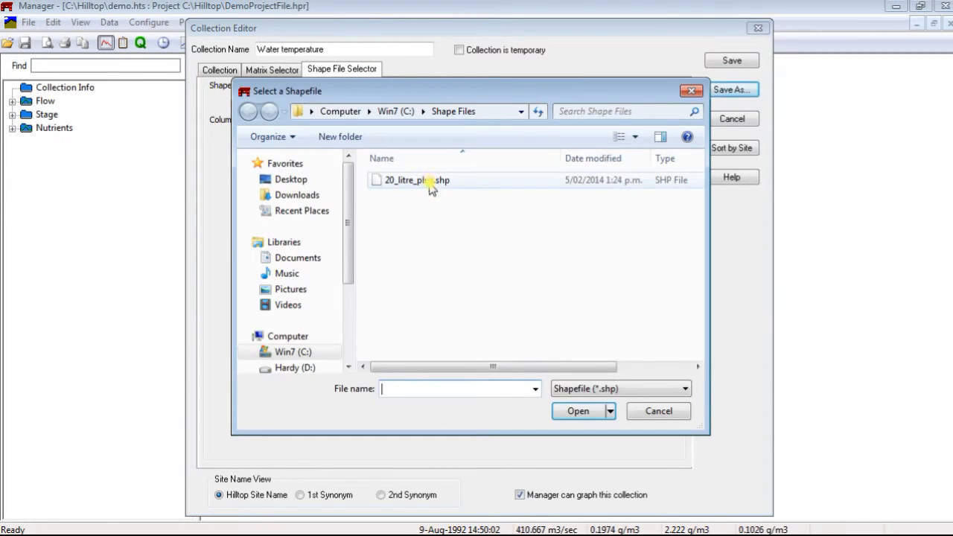
{"action": "left_click", "coordinate": [423, 182]}
{"action": "left_click", "coordinate": [572, 412]}
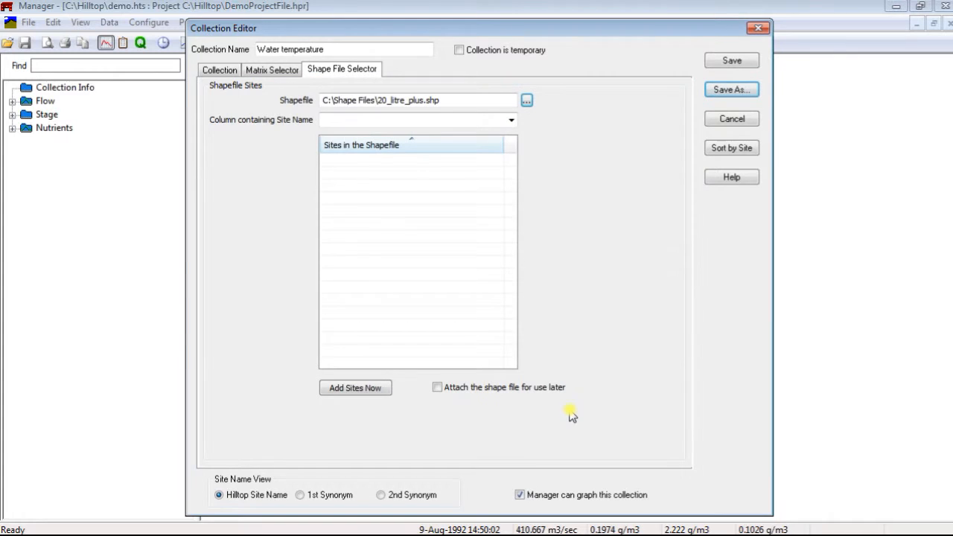
Set MeterName as the column containing the site name and attach the shape file for use later
{"action": "left_click", "coordinate": [512, 120]}
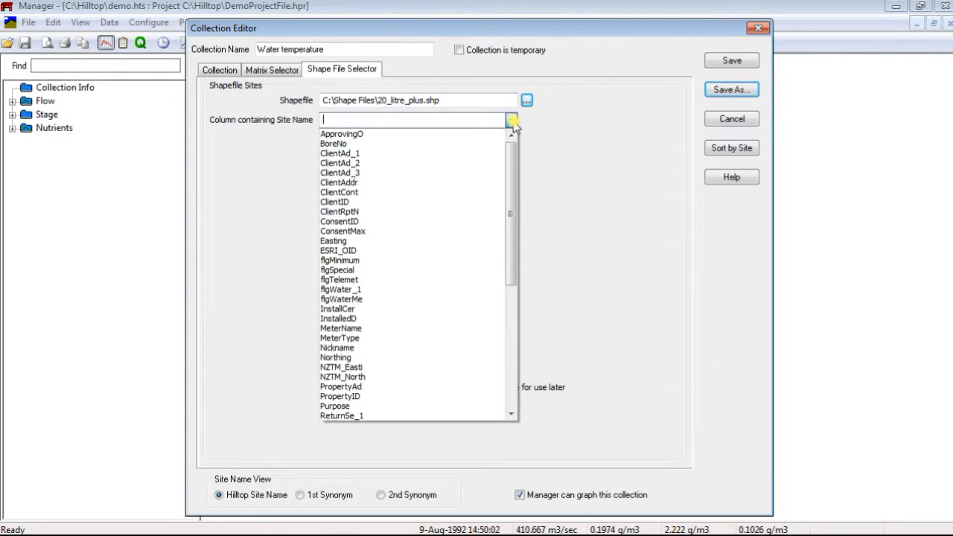
{"action": "left_click", "coordinate": [492, 327]}
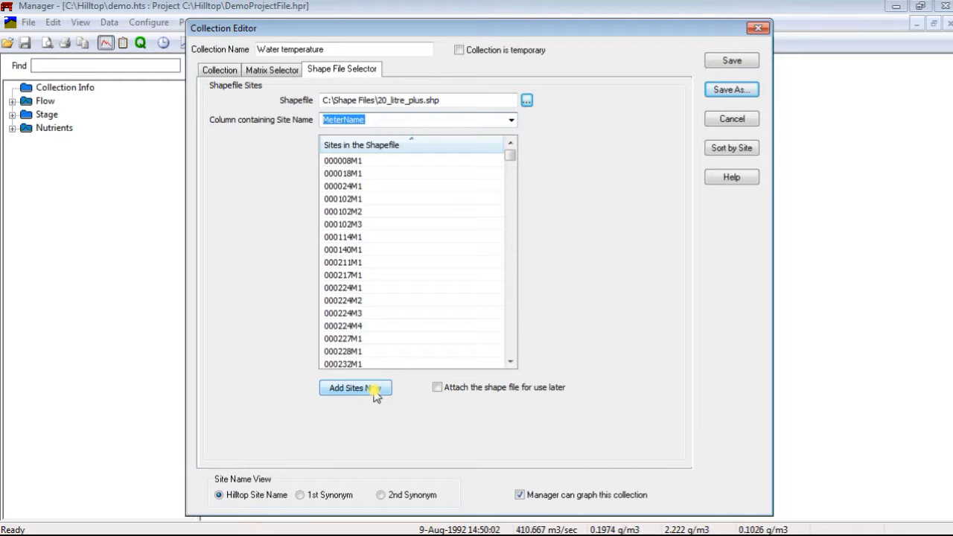
{"action": "left_click", "coordinate": [439, 392]}
{"action": "left_click", "coordinate": [439, 390]}
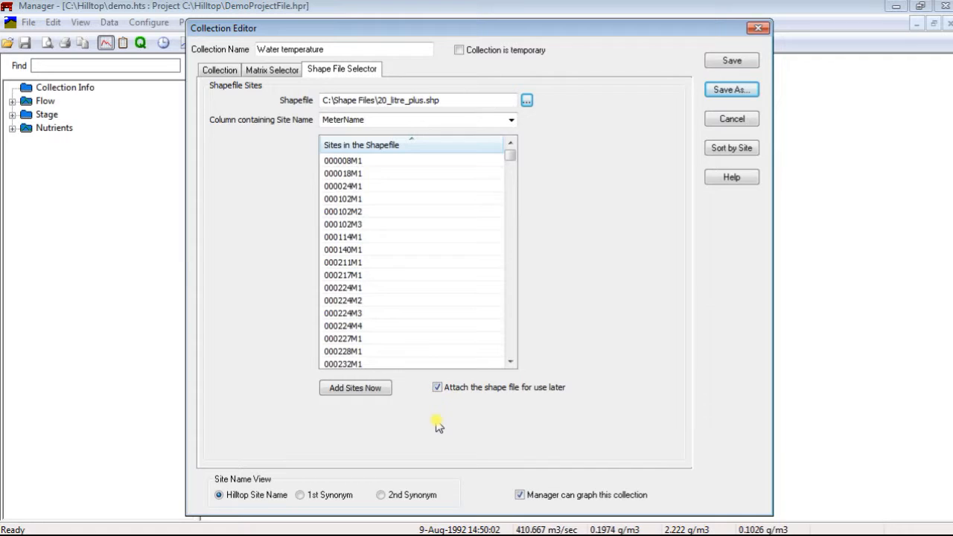